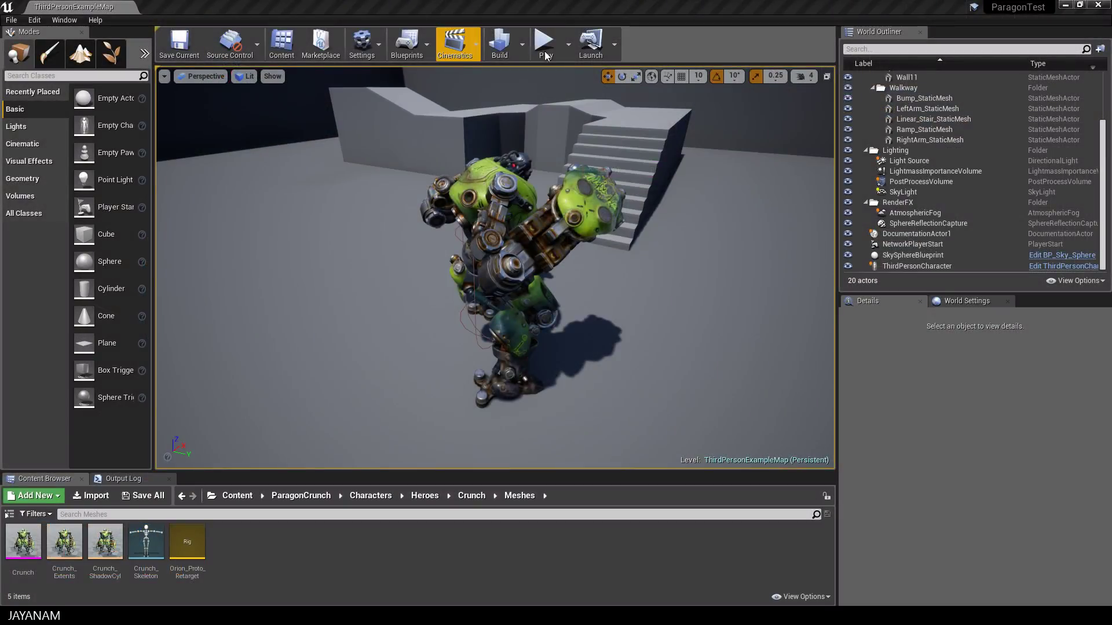
# Step: Play-test the level briefly, moving the Crunch character and watching its attack animation, and end the session
pyautogui.click(546, 42)
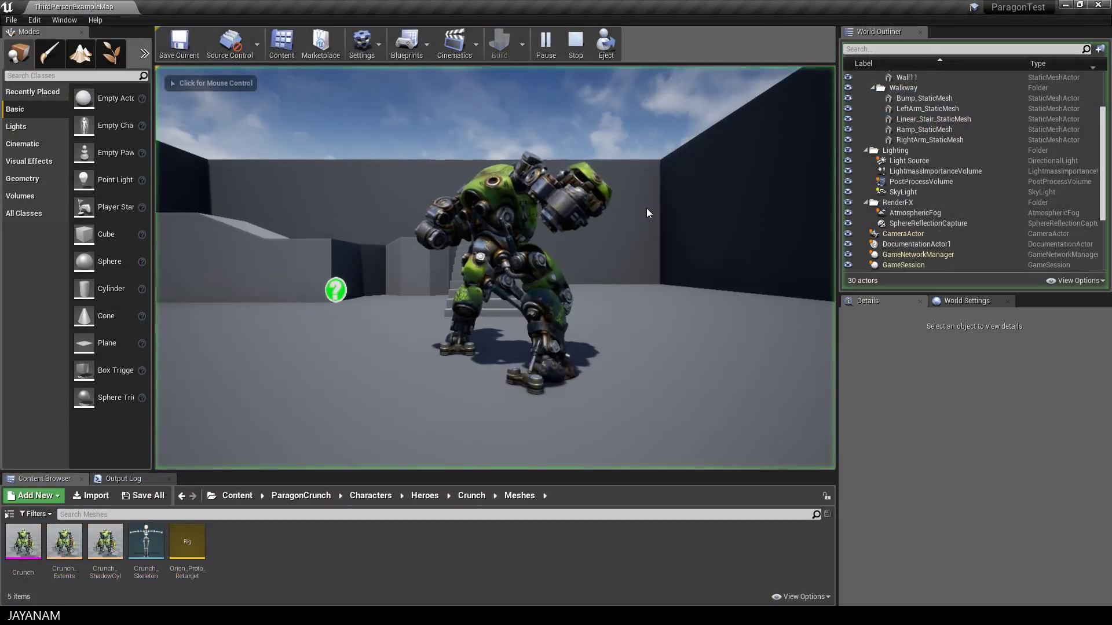
pyautogui.click(648, 213)
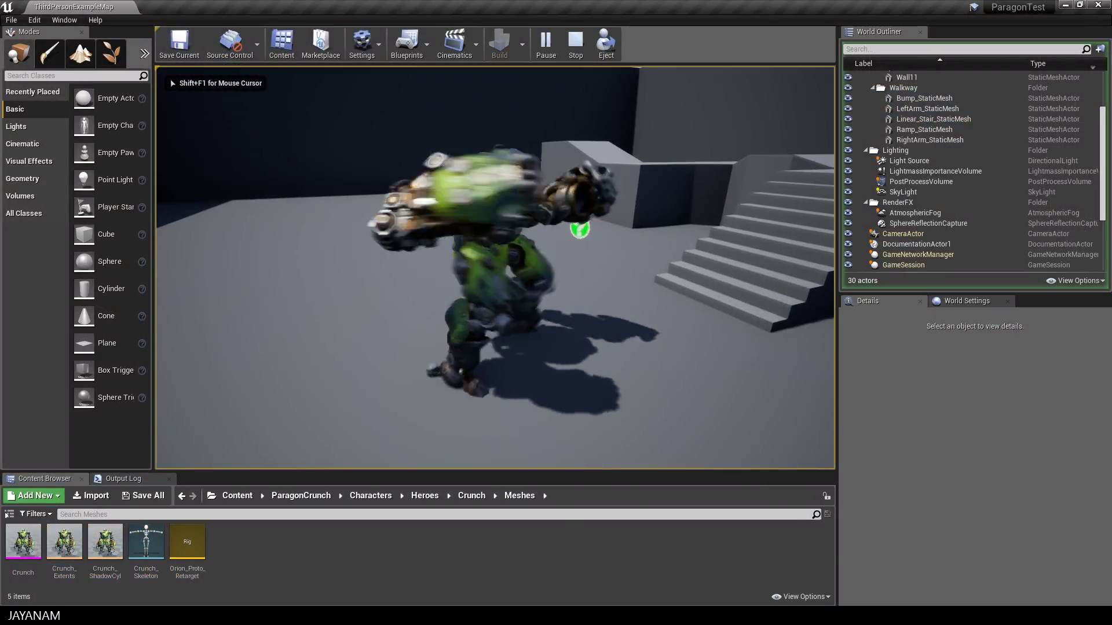
pyautogui.press('d')
pyautogui.press('space')
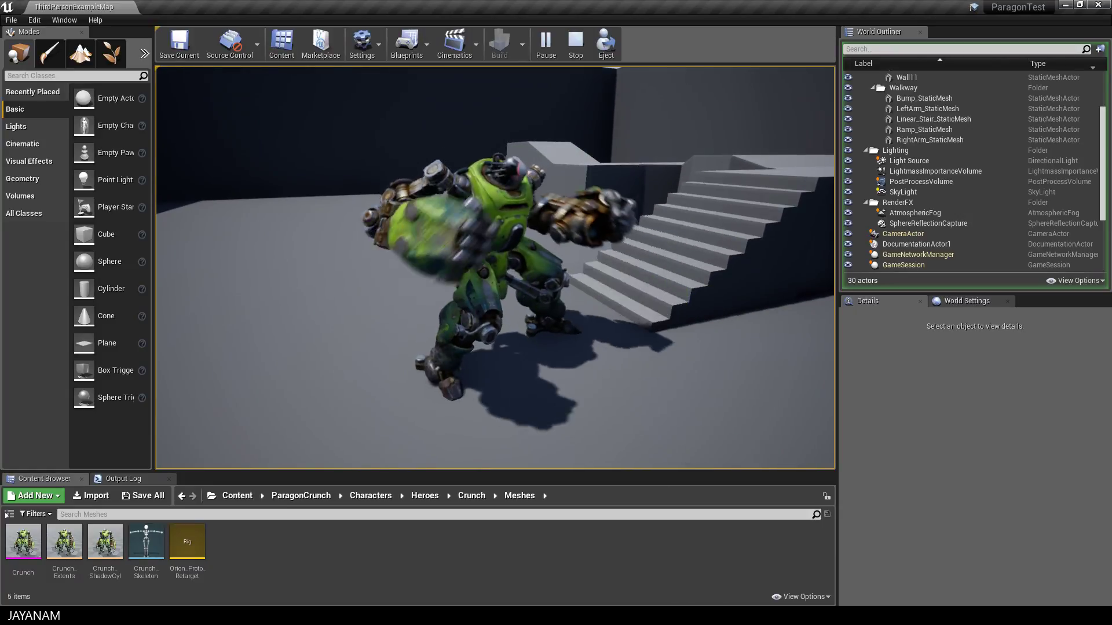
pyautogui.hotkey('shift', 'F1')
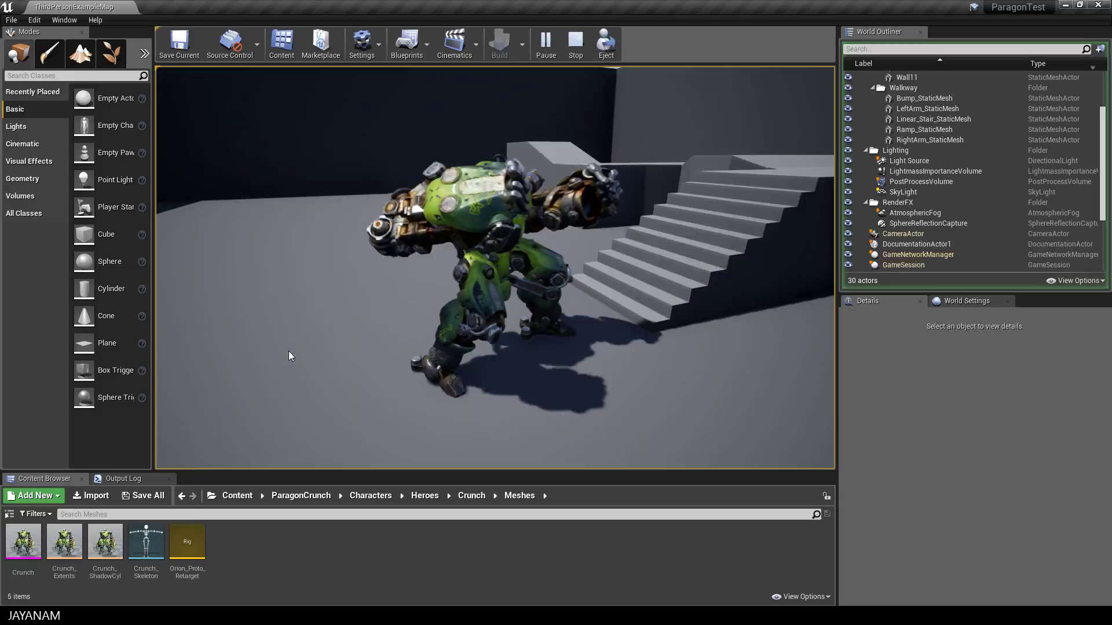
pyautogui.press('Escape')
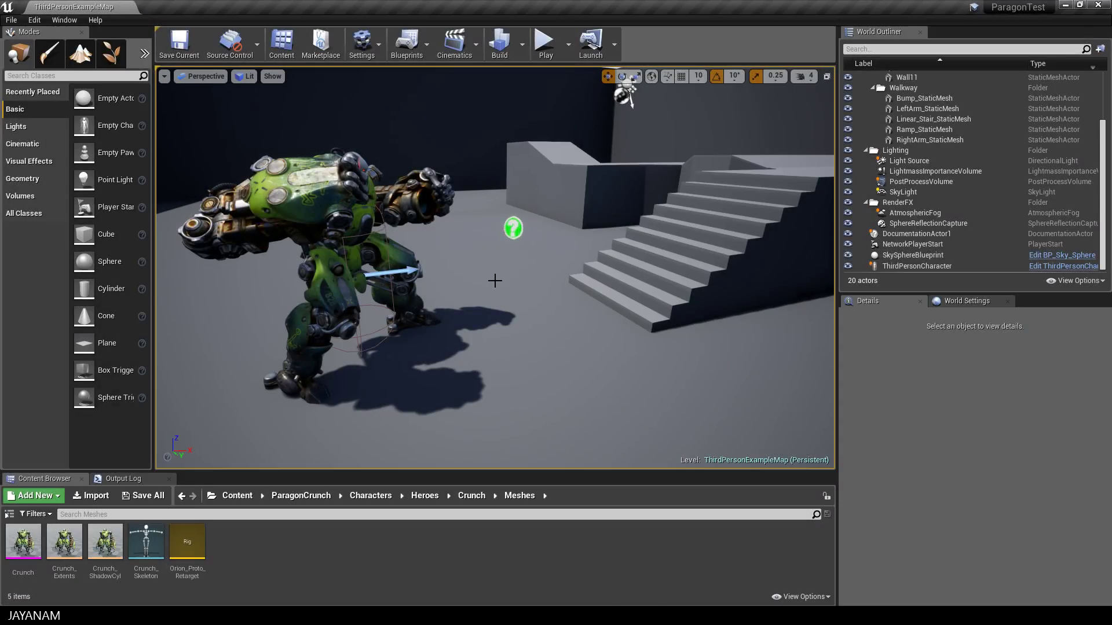
# Step: Open the Crunch_Skeleton asset and copy the name of the left hand's hand_slide_l bone
pyautogui.doubleClick(147, 542)
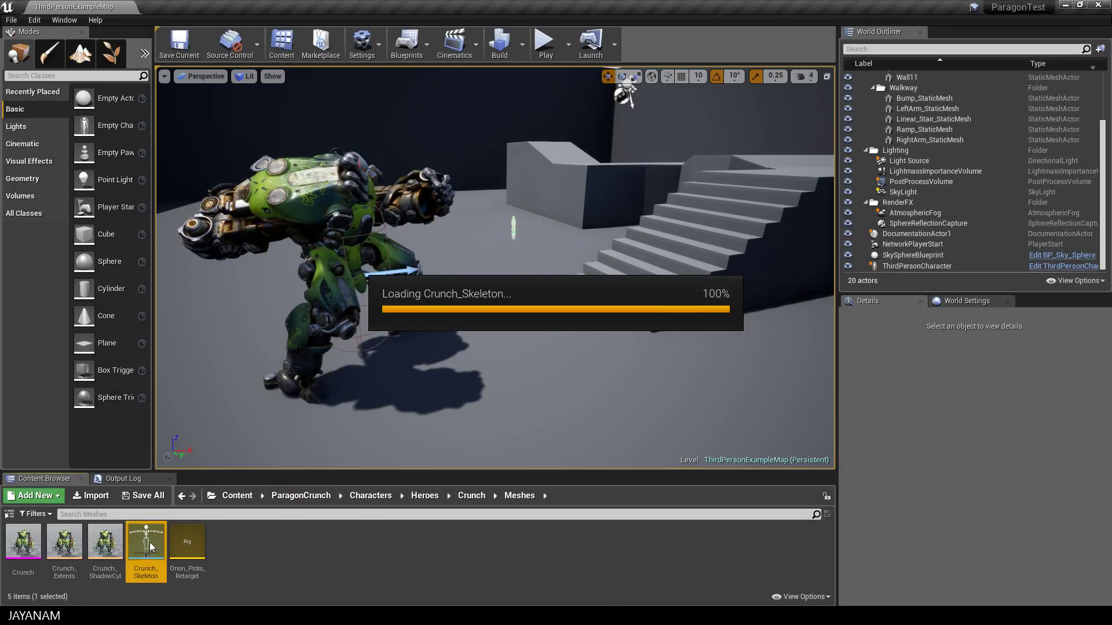
pyautogui.keyDown('alt'); pyautogui.moveTo(769, 342); pyautogui.dragTo(654, 370); pyautogui.keyUp('alt')
pyautogui.moveTo(671, 330); pyautogui.dragTo(631, 328)
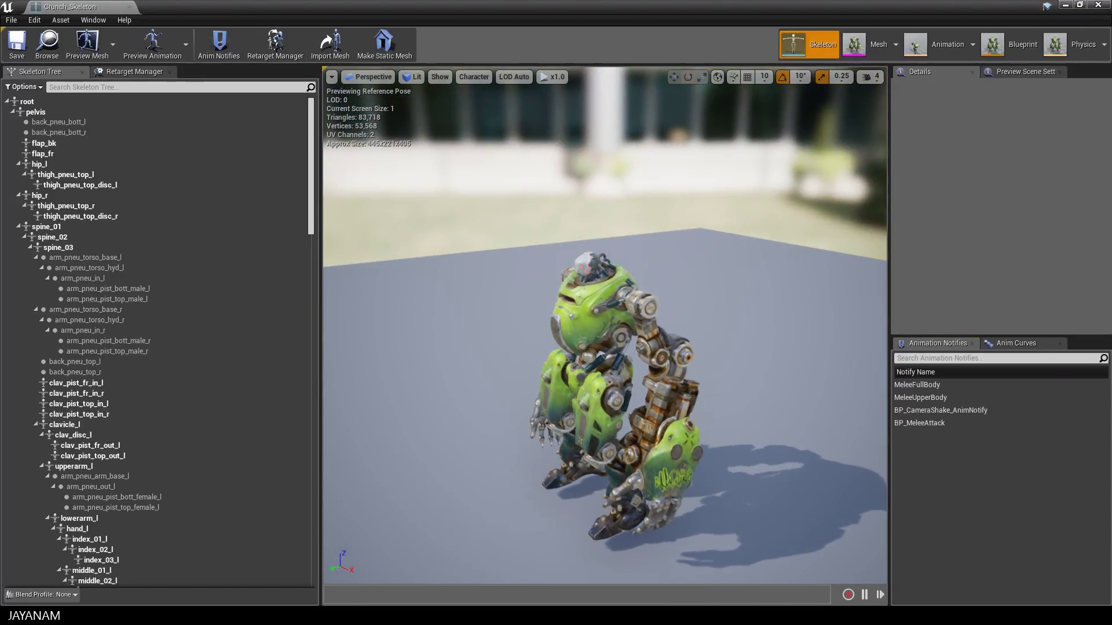
pyautogui.click(672, 467)
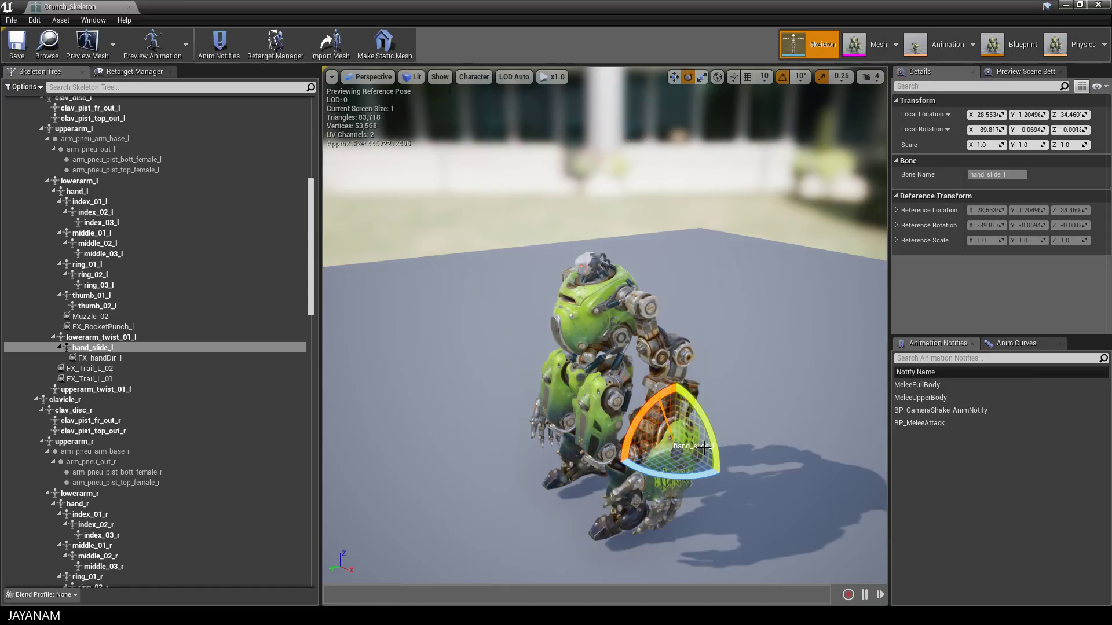
pyautogui.rightClick(100, 348)
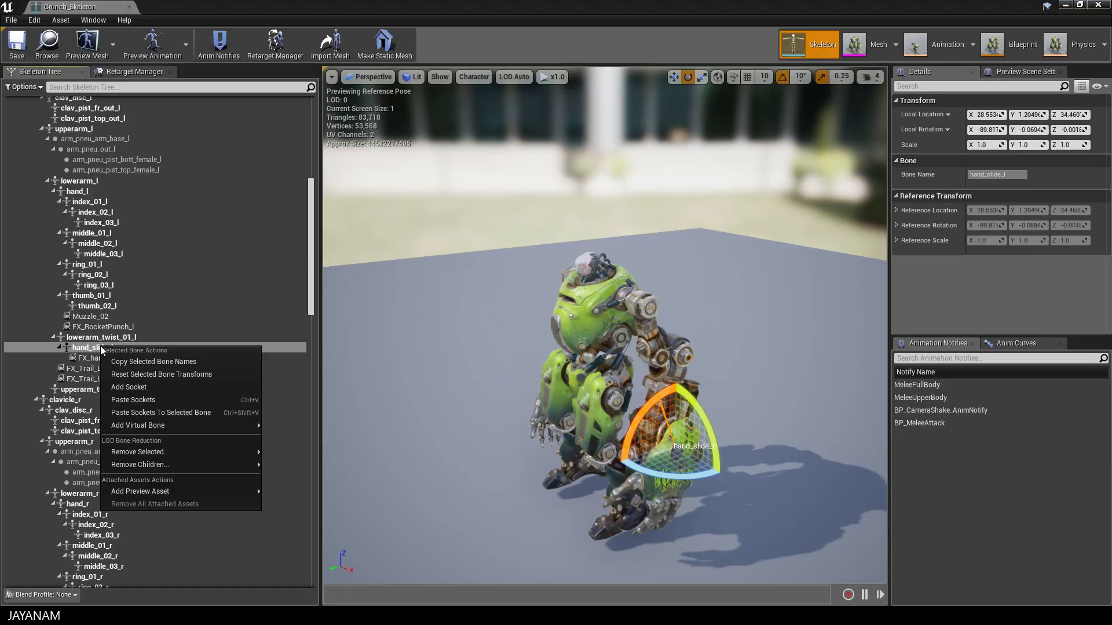
pyautogui.click(160, 360)
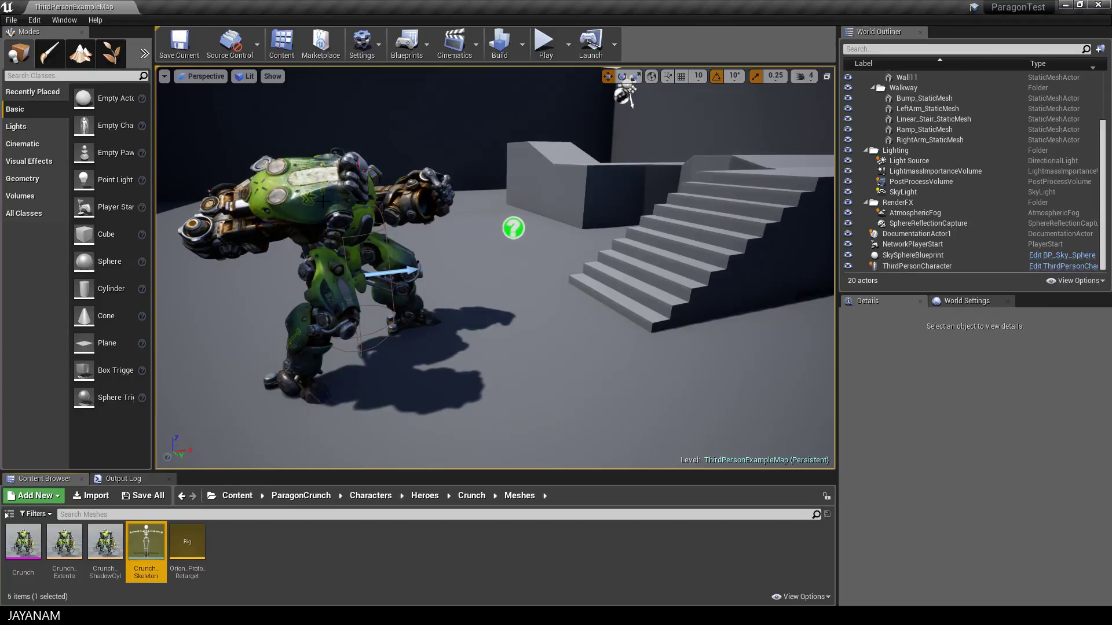
# Step: Open the ThirdPersonCharacter blueprint from the level's character and show its 3D model from the front-left side
pyautogui.click(322, 201)
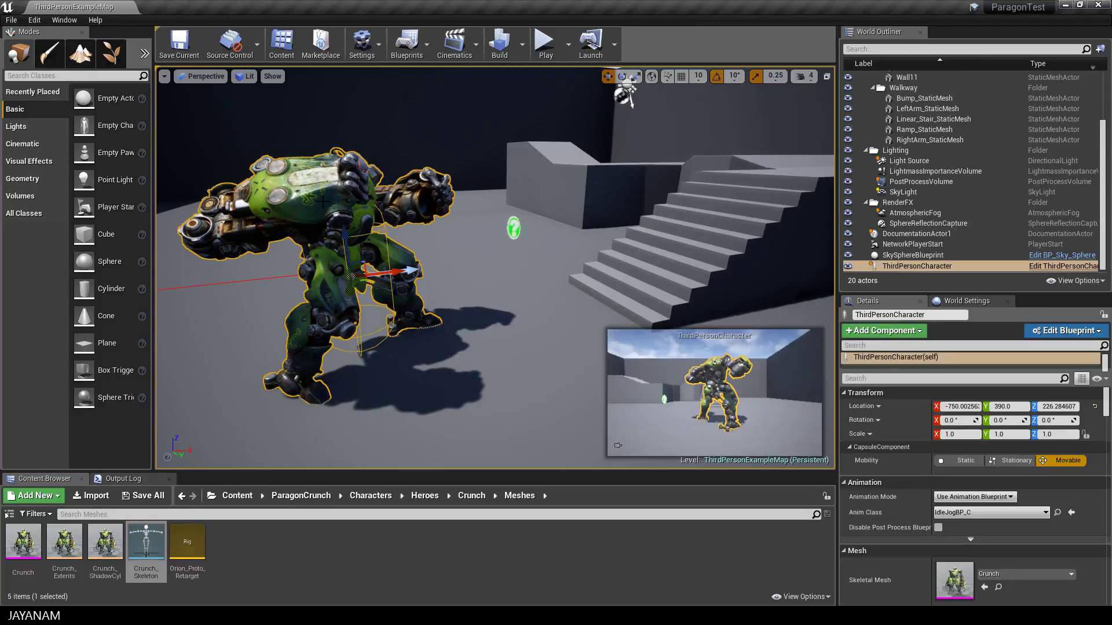
pyautogui.click(1063, 332)
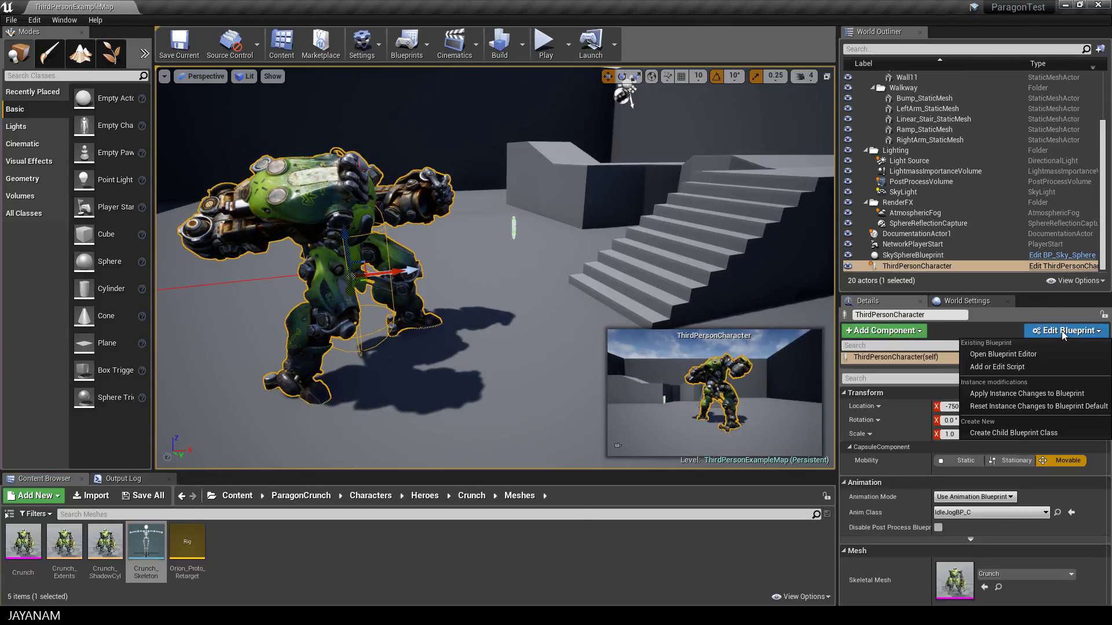
pyautogui.click(1031, 353)
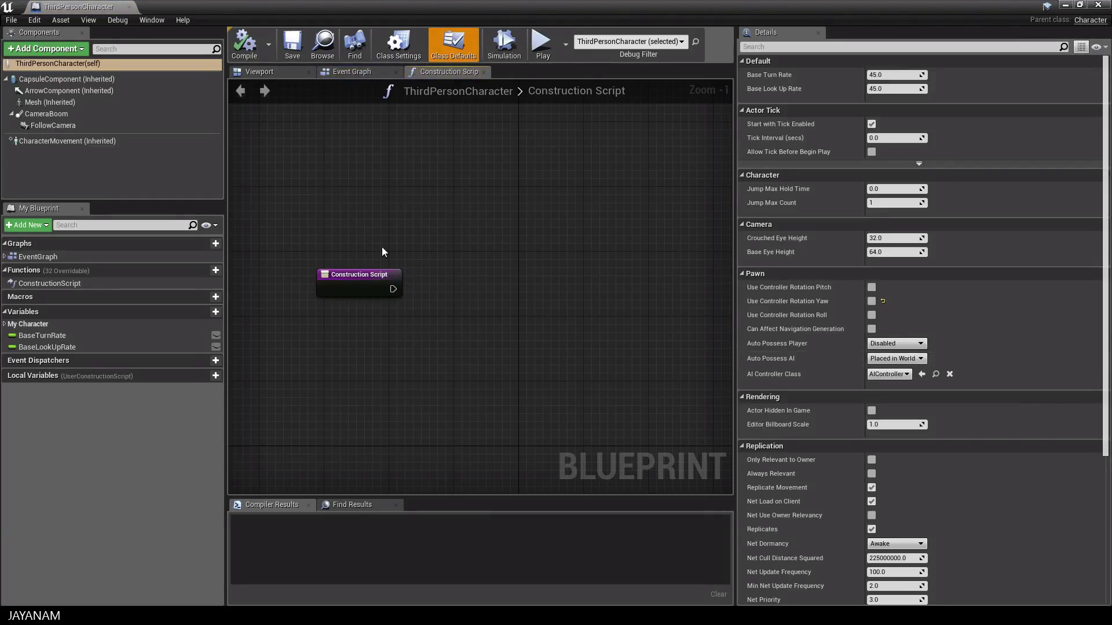
pyautogui.click(268, 72)
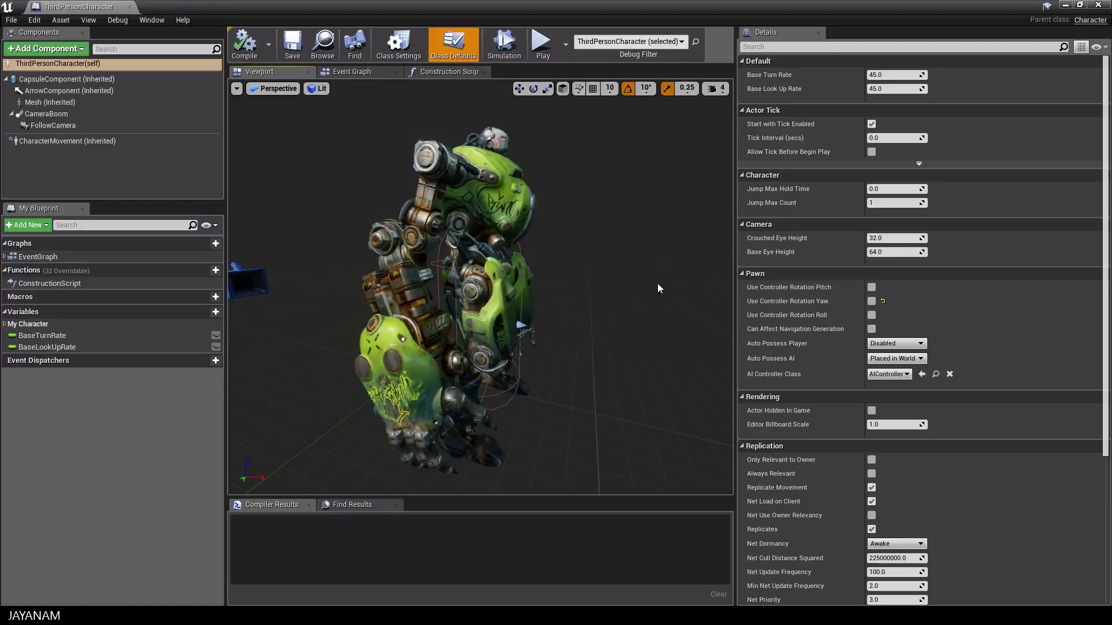
pyautogui.keyDown('alt'); pyautogui.moveTo(685, 276); pyautogui.dragTo(573, 281); pyautogui.keyUp('alt')
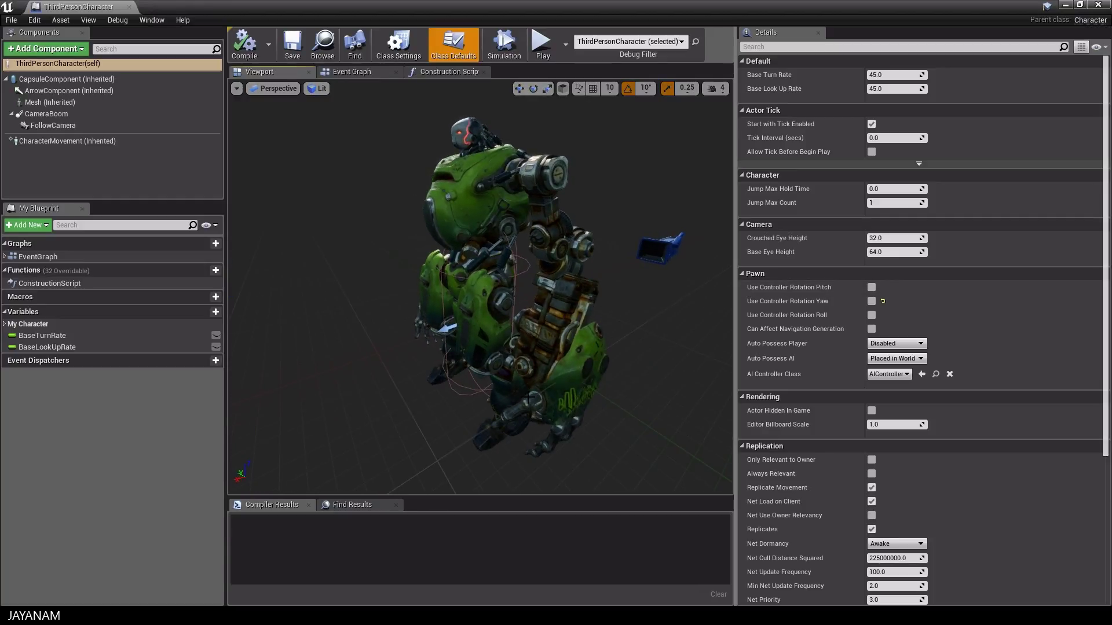
# Step: Add a Sphere Collision component to the character blueprint and name it LeftHandCollision
pyautogui.click(61, 51)
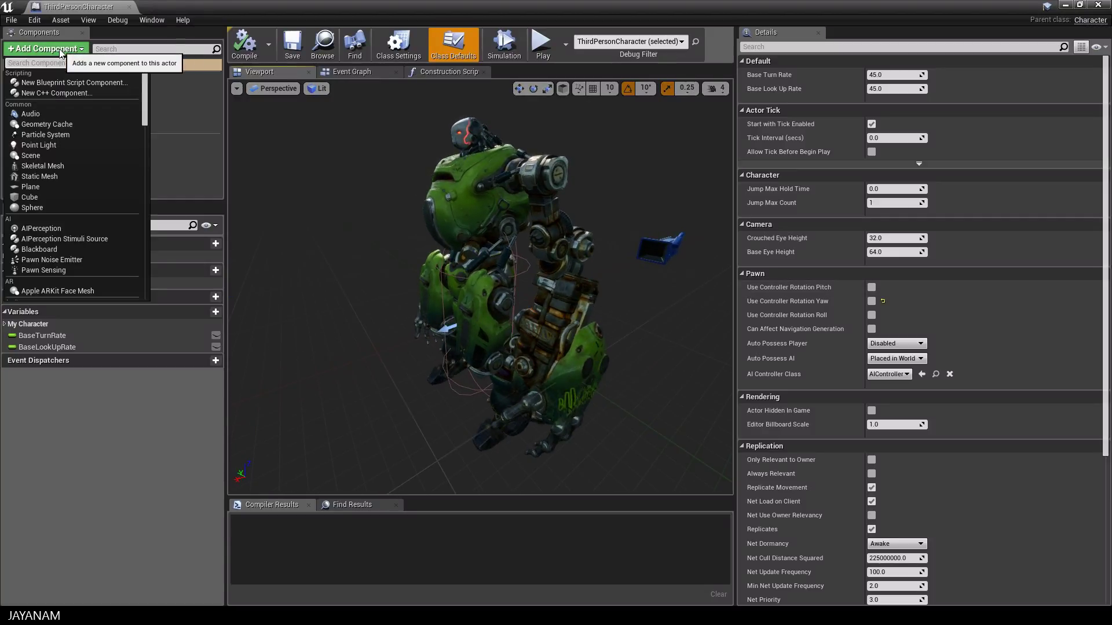
pyautogui.write('sph')
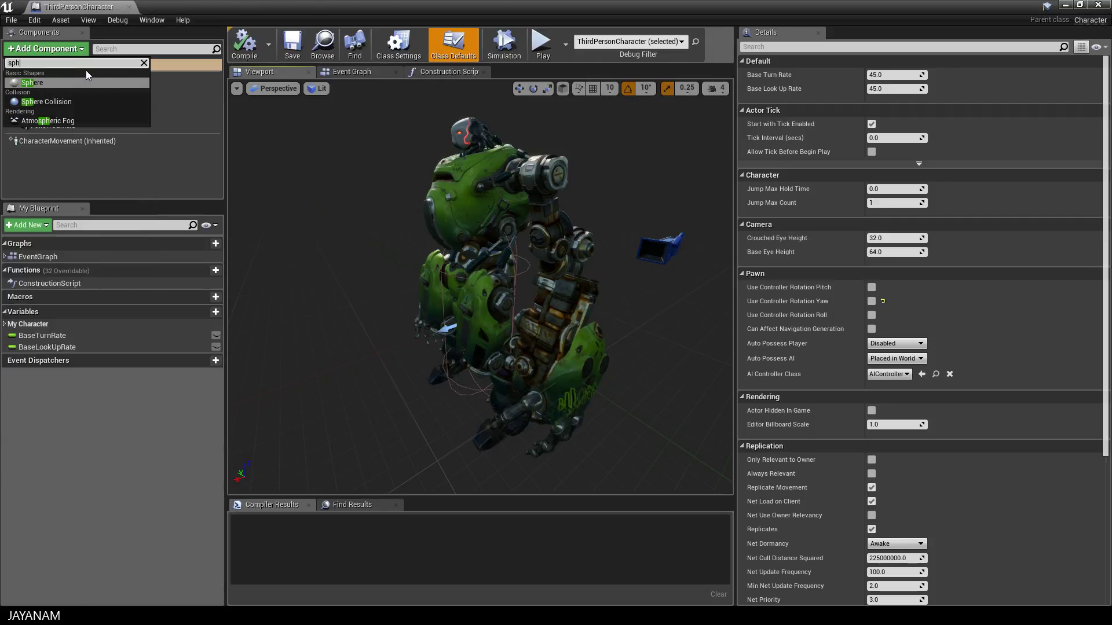
pyautogui.click(86, 82)
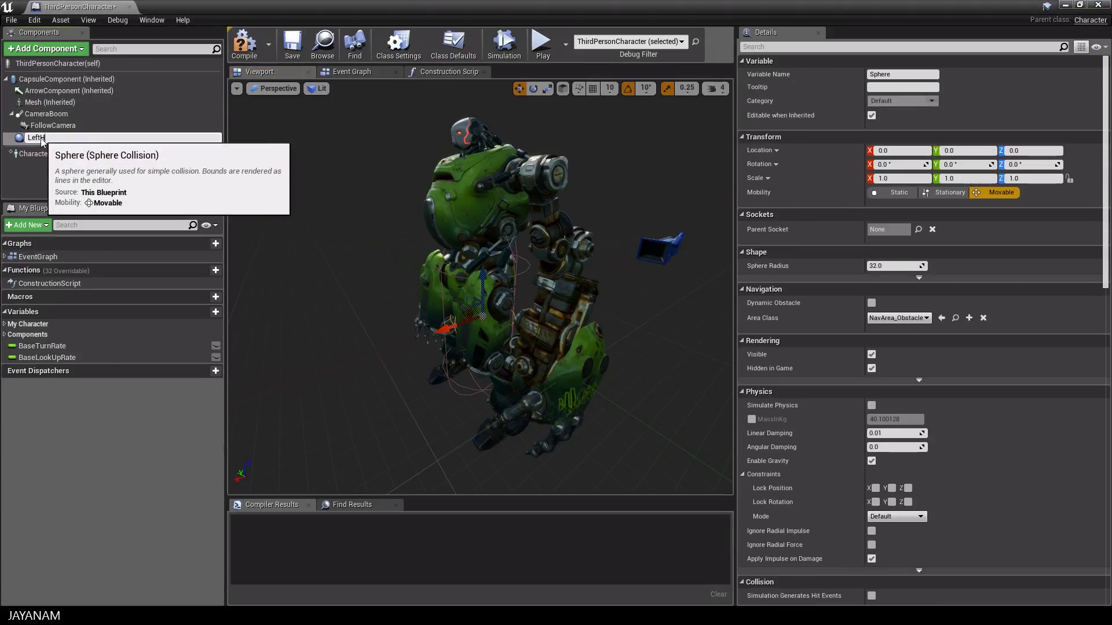
pyautogui.write('LeftHandCollision')
pyautogui.press('Return')
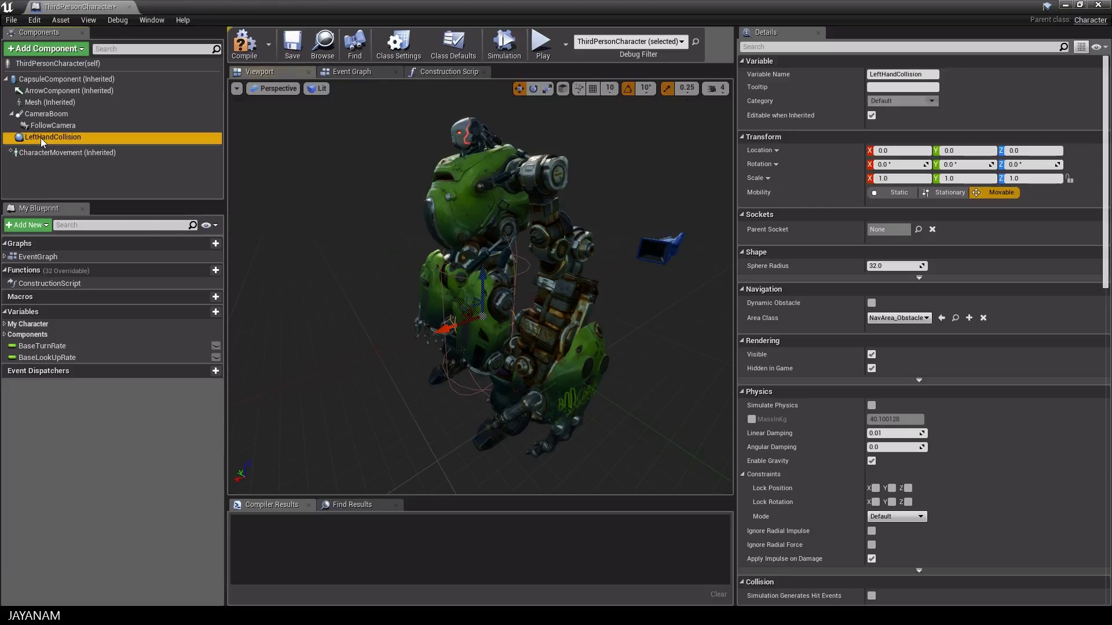
# Step: Move the LeftHandCollision sphere onto the robot's left hand, at about Y -94.8 and Z -34.1
pyautogui.keyDown('alt'); pyautogui.moveTo(355, 371); pyautogui.dragTo(440, 372); pyautogui.keyUp('alt')
pyautogui.moveTo(450, 310); pyautogui.dragTo(570, 332)
pyautogui.keyDown('alt'); pyautogui.moveTo(668, 330); pyautogui.dragTo(543, 397); pyautogui.keyUp('alt')
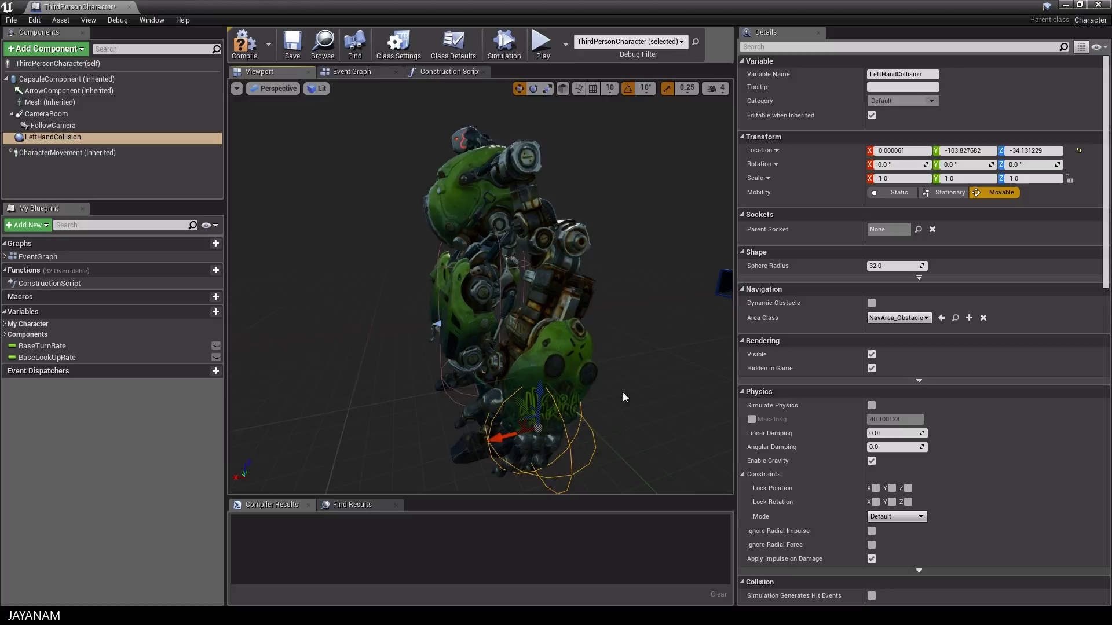
pyautogui.keyDown('alt'); pyautogui.moveTo(680, 359); pyautogui.dragTo(767, 360); pyautogui.keyUp('alt')
pyautogui.moveTo(561, 369); pyautogui.dragTo(549, 370)
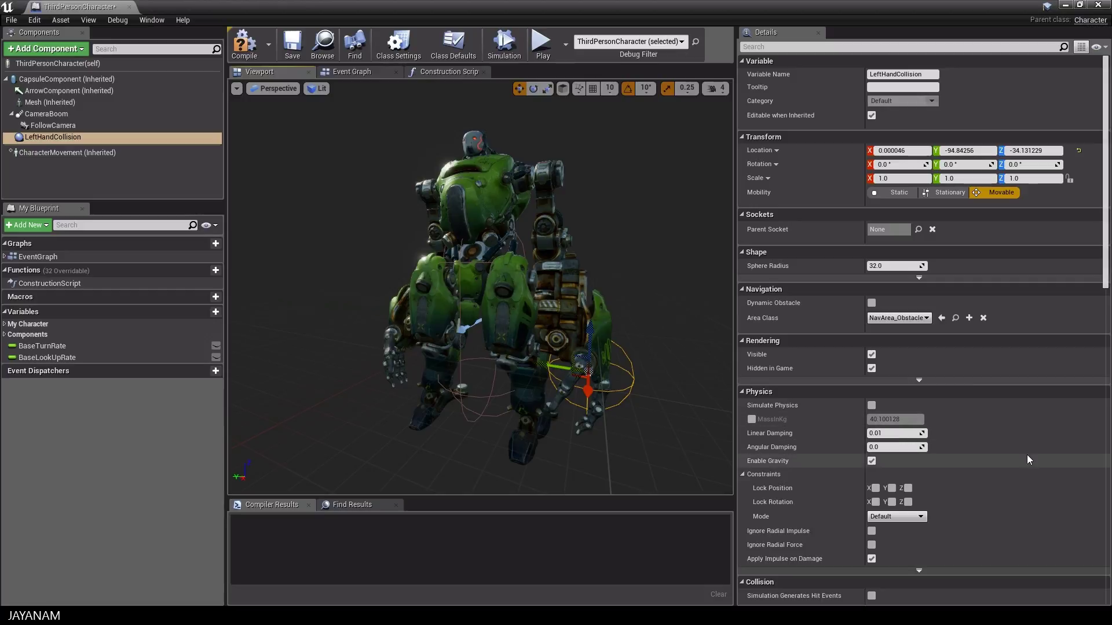
# Step: Set LeftHandCollision's collision preset to Pawn and Can Character Step Up On to No, and compile the blueprint
pyautogui.scroll(-2, 1028, 460)
pyautogui.scroll(-6, 1027, 457)
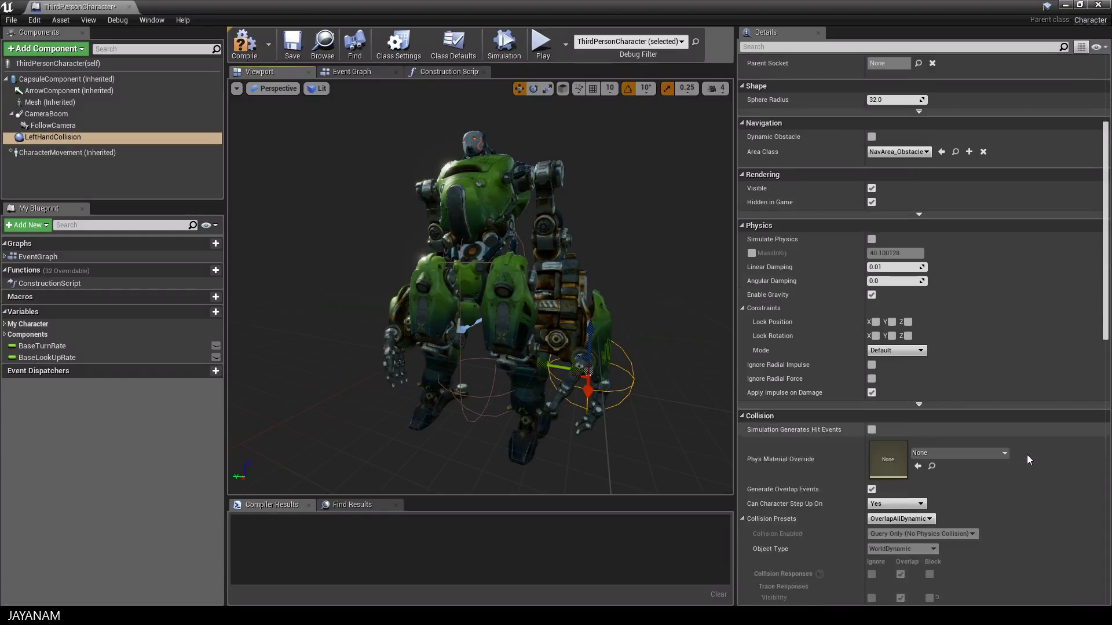
pyautogui.scroll(-1, 1028, 459)
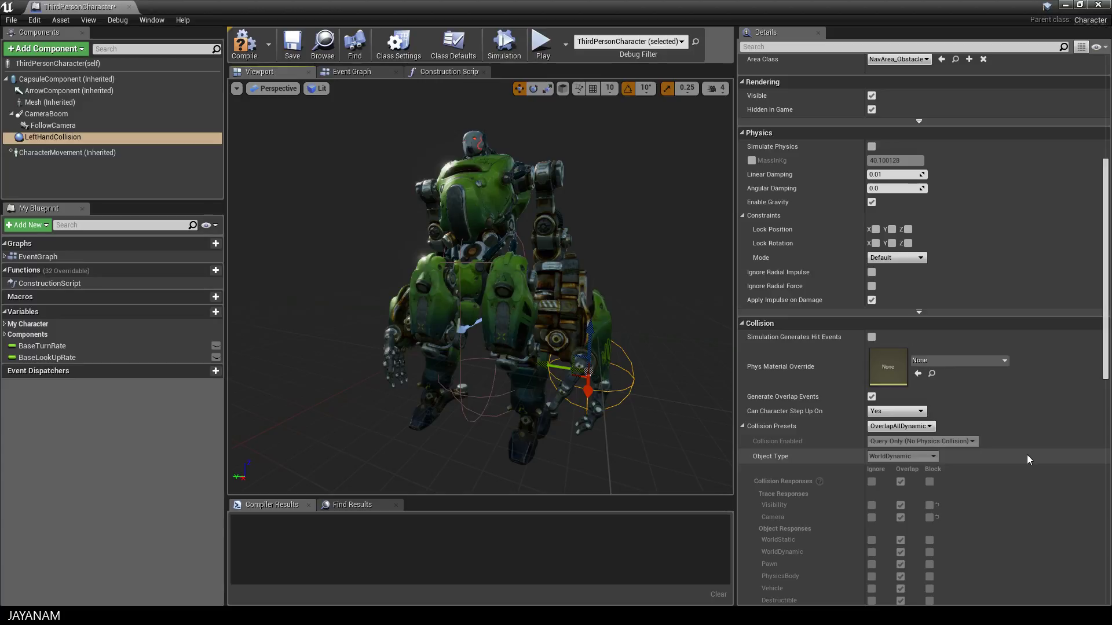
pyautogui.click(920, 428)
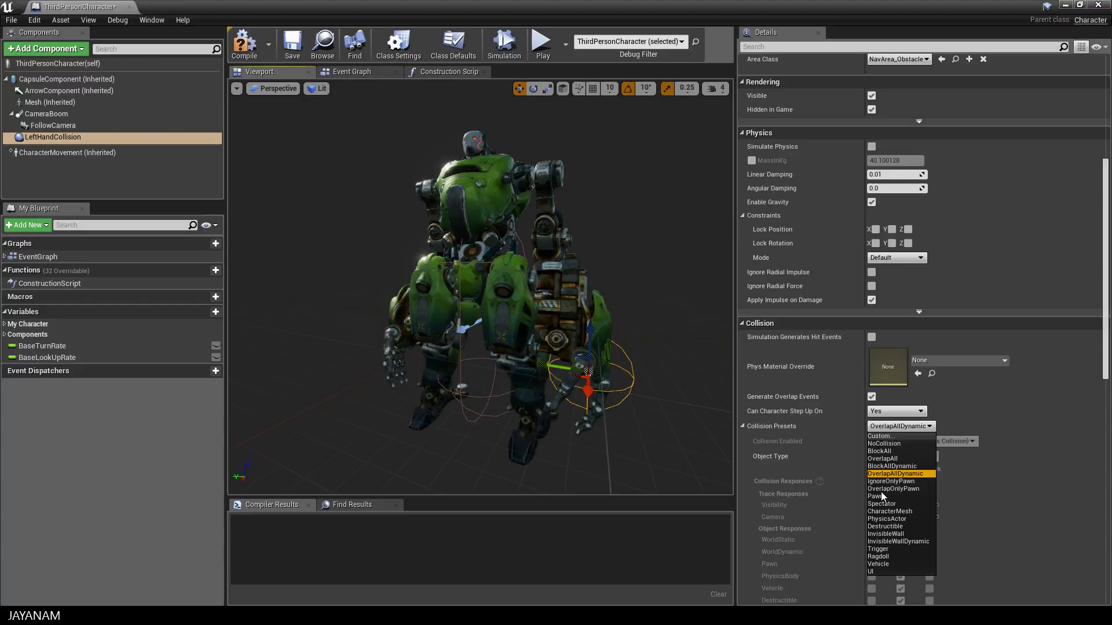
pyautogui.click(880, 496)
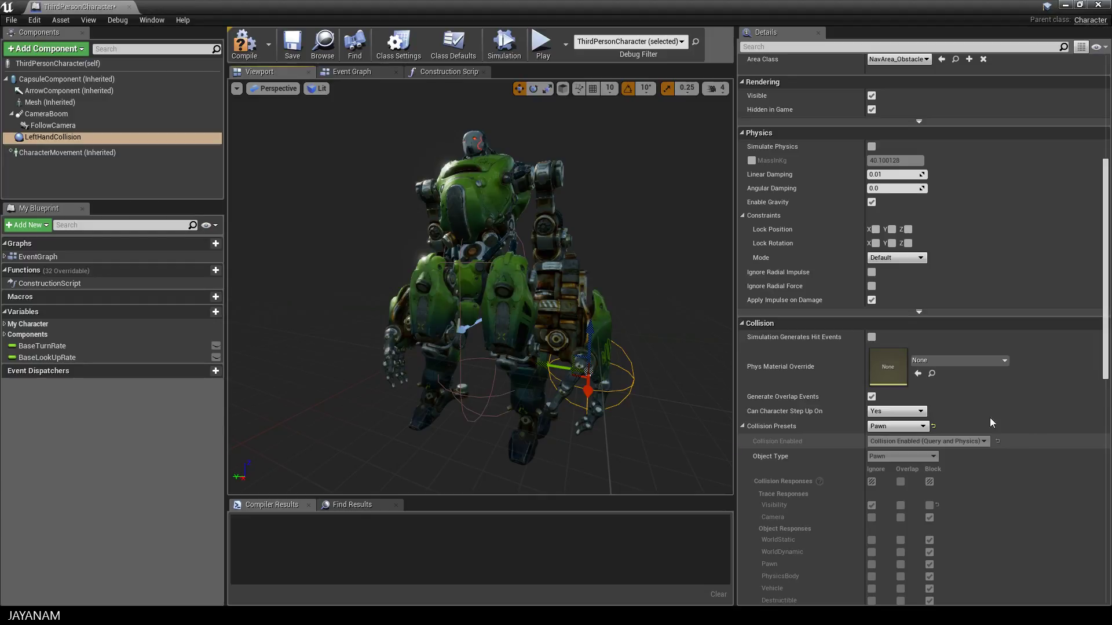
pyautogui.click(907, 412)
pyautogui.click(892, 421)
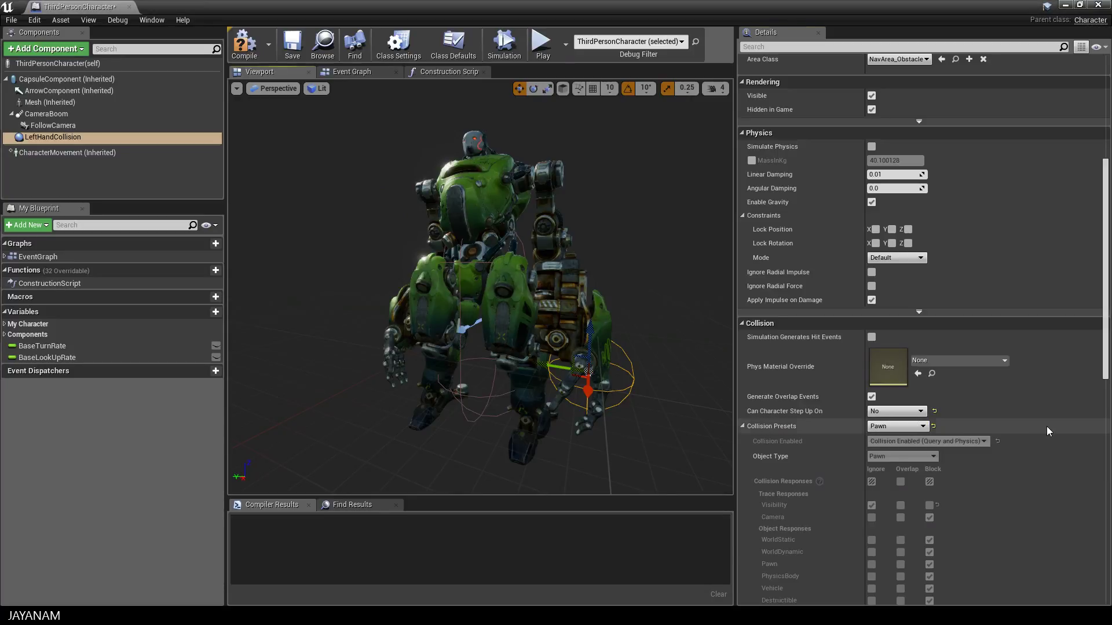
pyautogui.click(1046, 426)
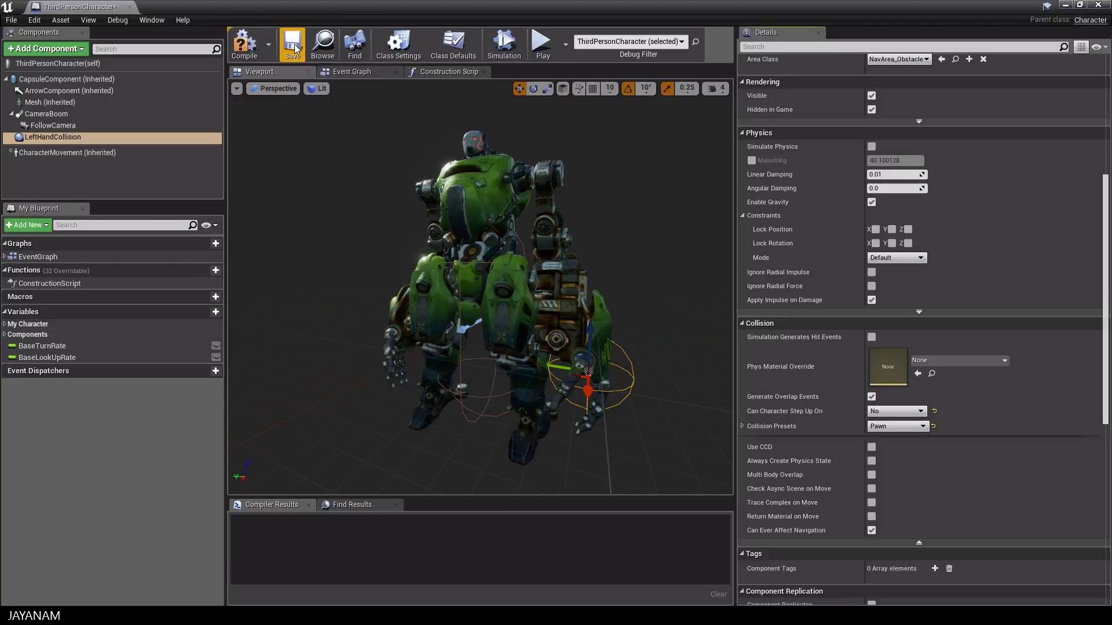
pyautogui.click(244, 43)
# Step: In the Construction Script, add a connected AttachToComponent node targeting LeftHandCollision, with Mesh as its parent
pyautogui.click(450, 72)
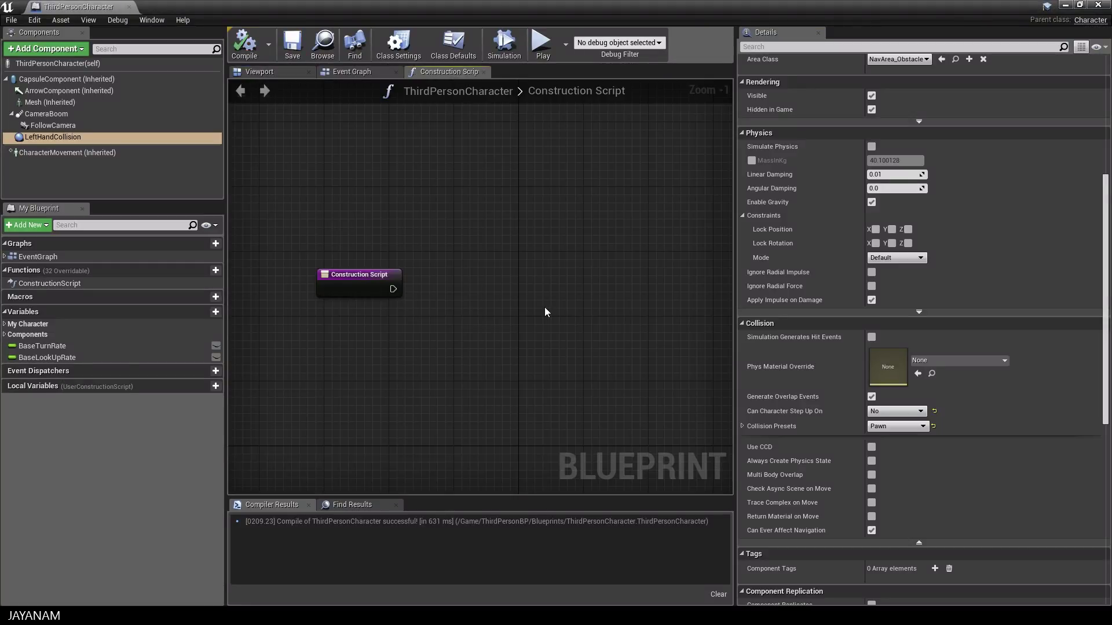
pyautogui.moveTo(393, 289); pyautogui.dragTo(529, 236)
pyautogui.write('atta')
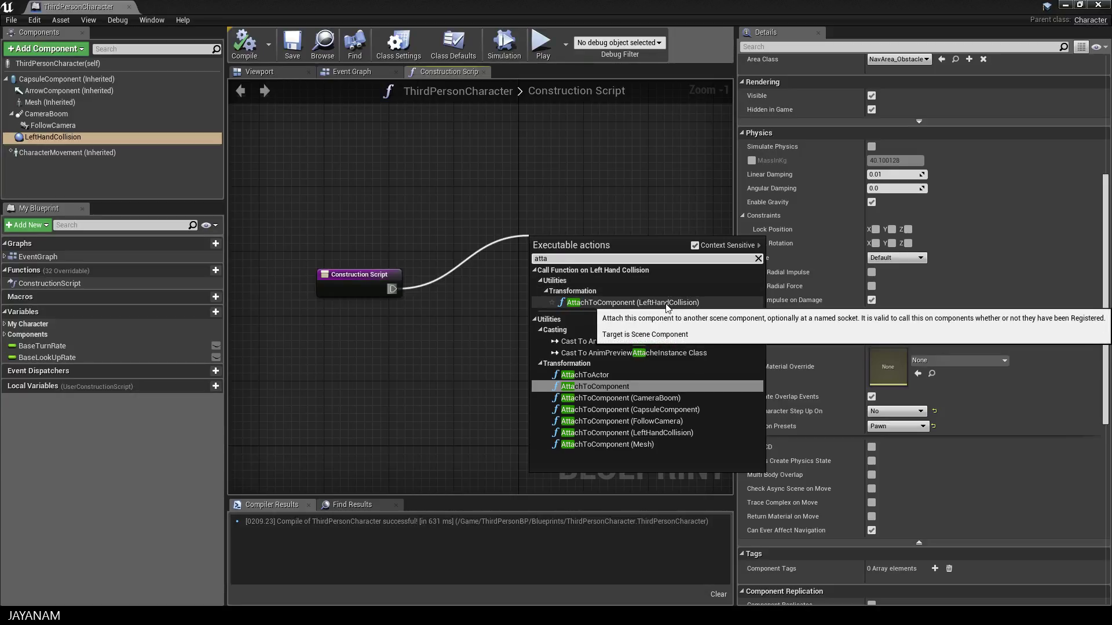
pyautogui.click(665, 303)
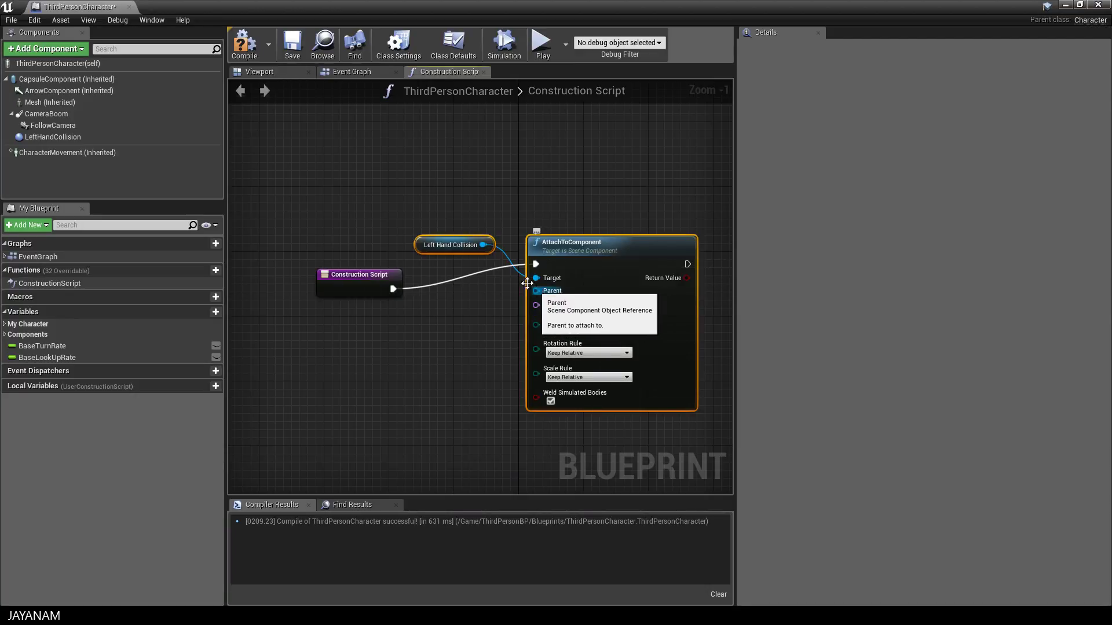
pyautogui.moveTo(49, 102); pyautogui.dragTo(535, 291)
pyautogui.click(399, 349)
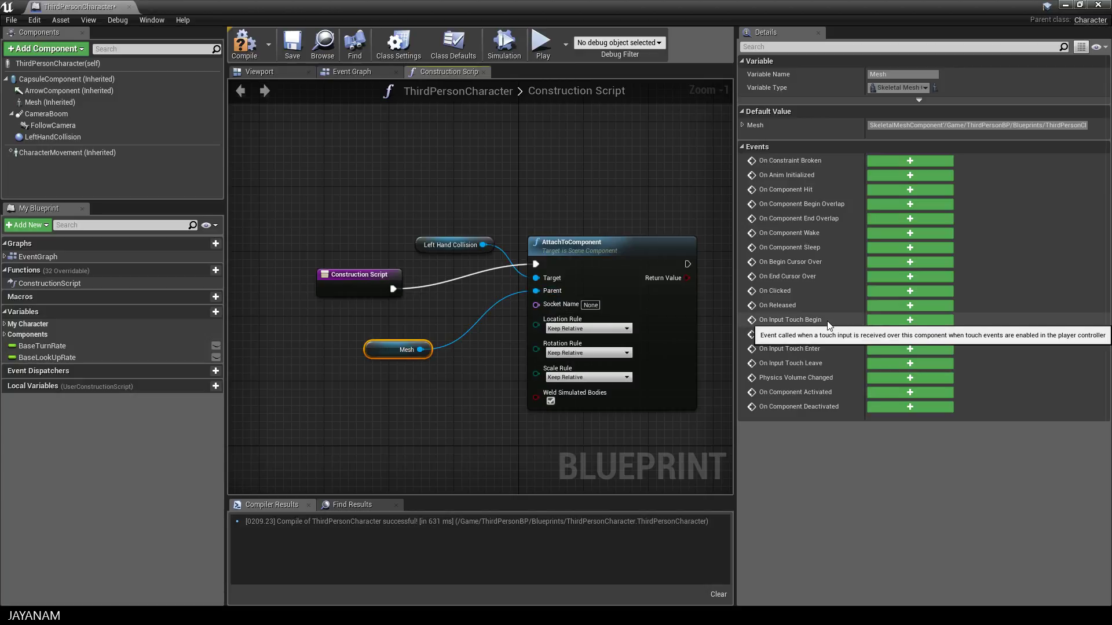
# Step: Set the AttachToComponent socket name to hand_slide_l, and save and compile the blueprint
pyautogui.click(589, 305)
pyautogui.write('hand_slide_l')
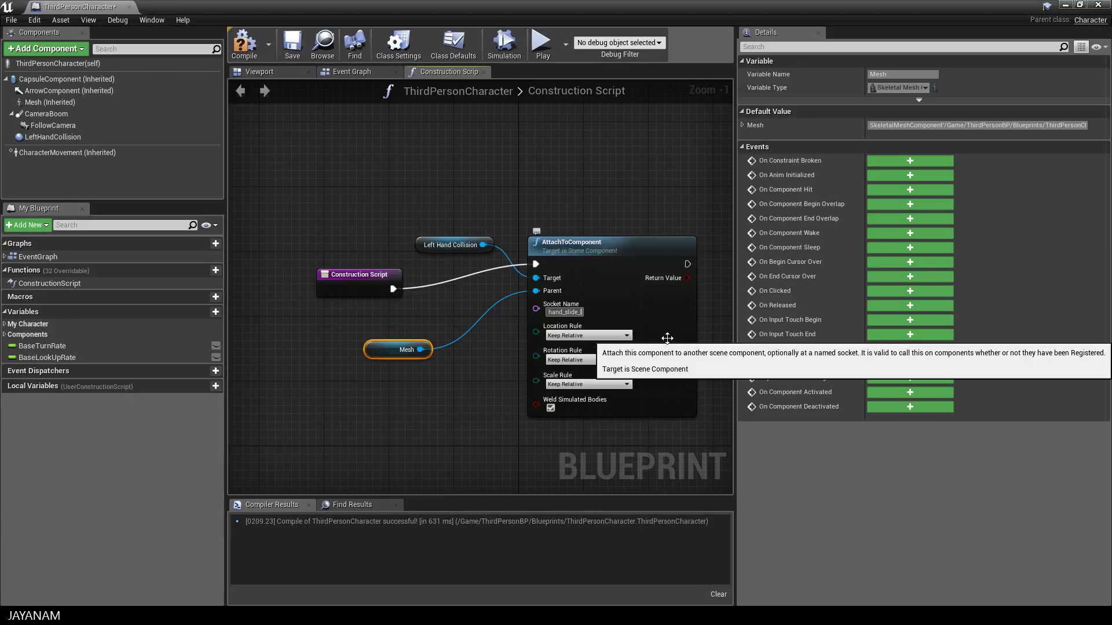
pyautogui.click(484, 375)
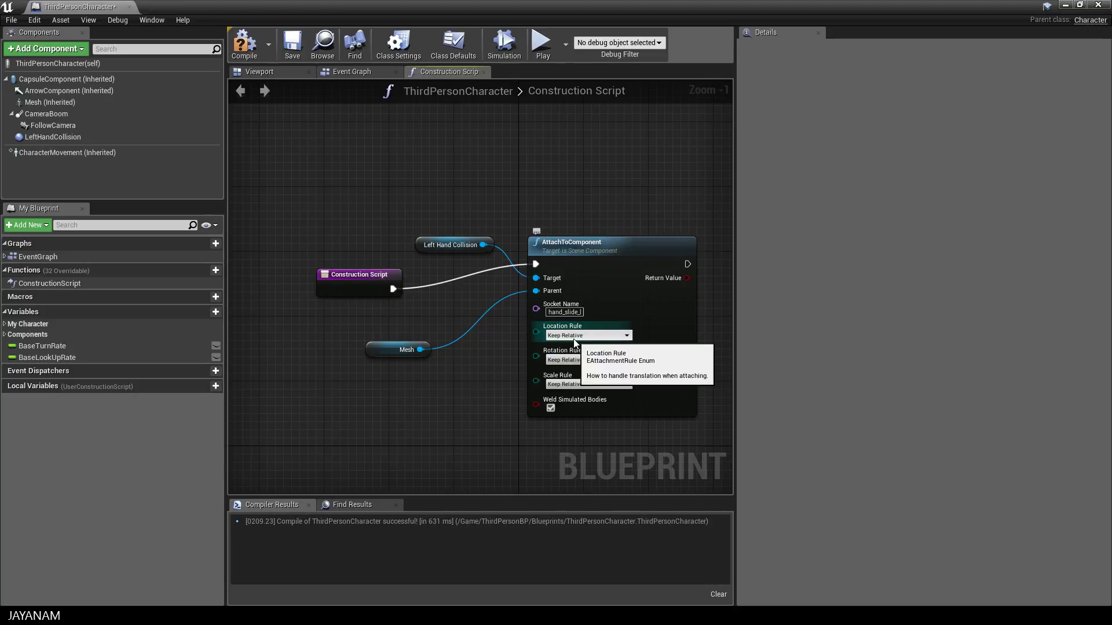
pyautogui.click(293, 46)
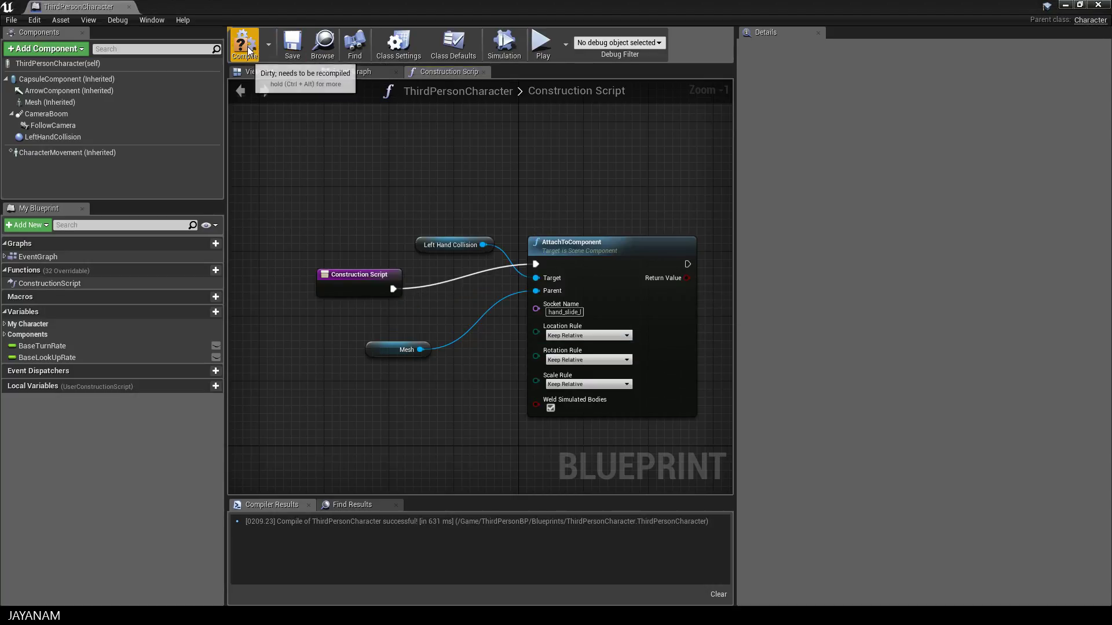
pyautogui.press('F7')
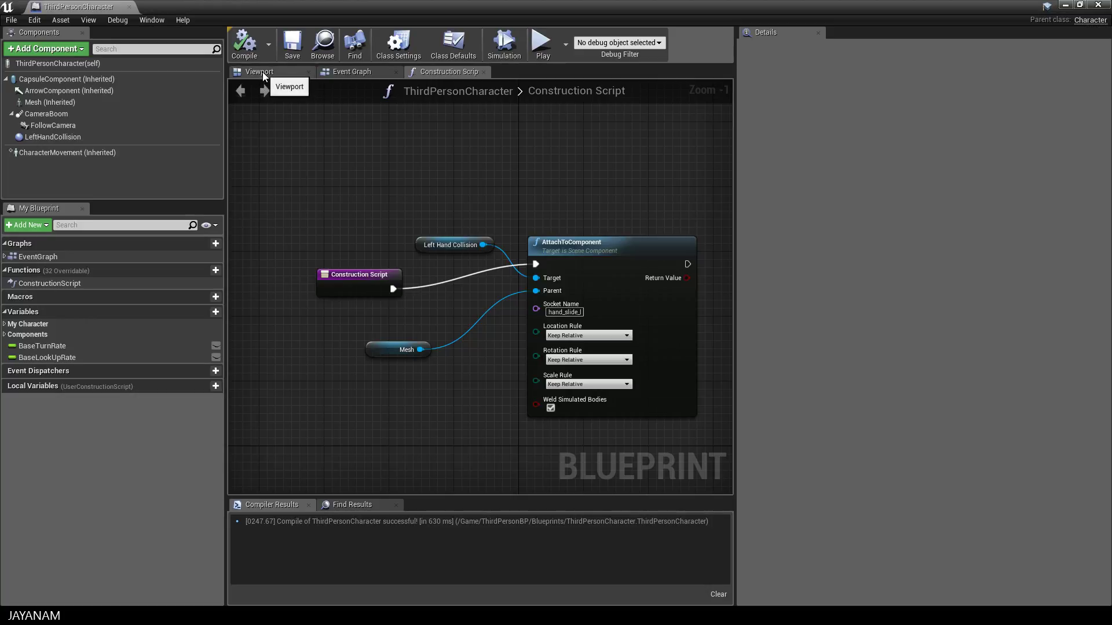
# Step: Move the LeftHandCollision sphere onto the robot's left hand, relative to its new socket, at about X 41.2, Y 0.3 and Z 2.2
pyautogui.click(261, 73)
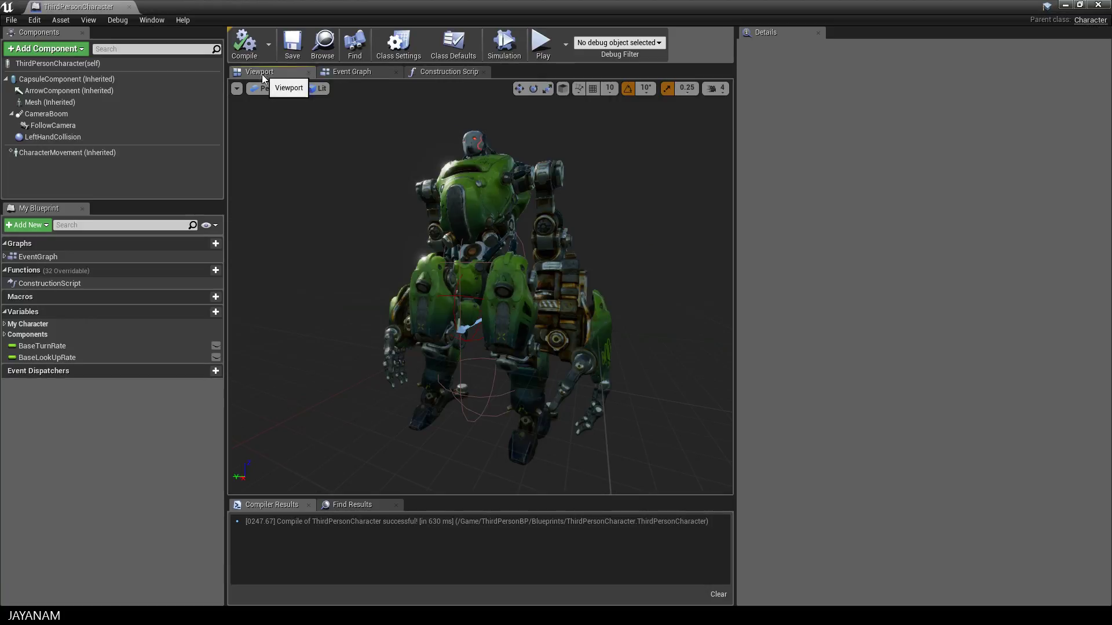
pyautogui.click(114, 139)
pyautogui.moveTo(510, 305); pyautogui.dragTo(607, 307)
pyautogui.keyDown('alt'); pyautogui.moveTo(607, 307); pyautogui.dragTo(564, 428); pyautogui.keyUp('alt')
pyautogui.keyDown('alt'); pyautogui.moveTo(564, 428); pyautogui.dragTo(631, 423); pyautogui.keyUp('alt')
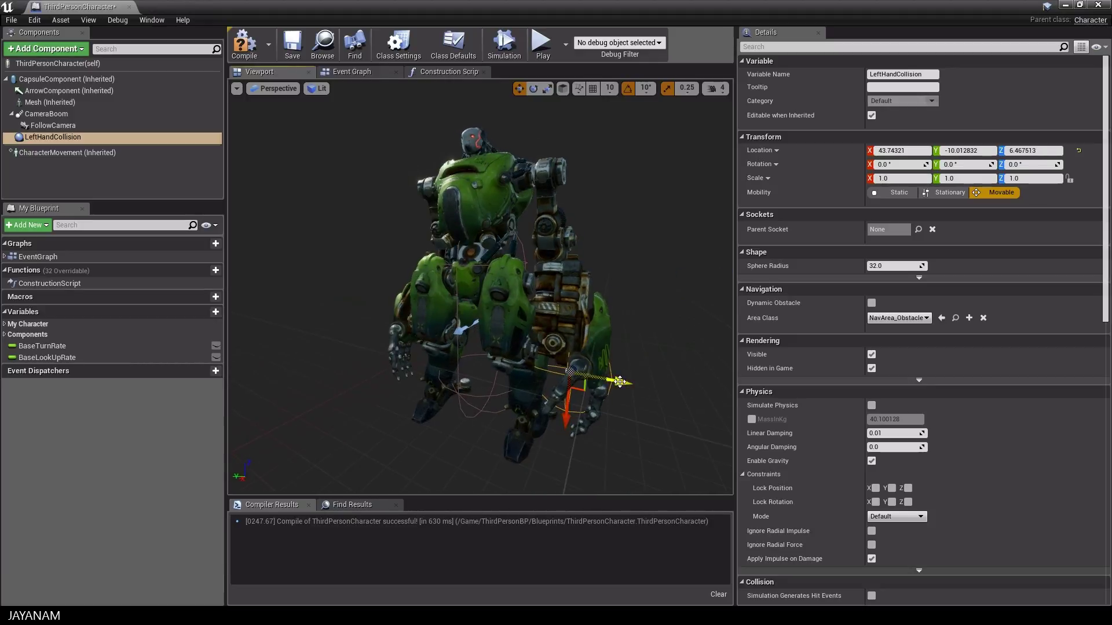
pyautogui.moveTo(611, 381); pyautogui.dragTo(631, 383)
pyautogui.keyDown('alt'); pyautogui.moveTo(683, 348); pyautogui.dragTo(583, 350); pyautogui.keyUp('alt')
pyautogui.moveTo(504, 447); pyautogui.dragTo(541, 413)
pyautogui.keyDown('alt'); pyautogui.moveTo(544, 348); pyautogui.dragTo(620, 337); pyautogui.keyUp('alt')
# Step: Set LeftHandCollision's sphere radius to 25.0 and compile the blueprint
pyautogui.click(880, 266)
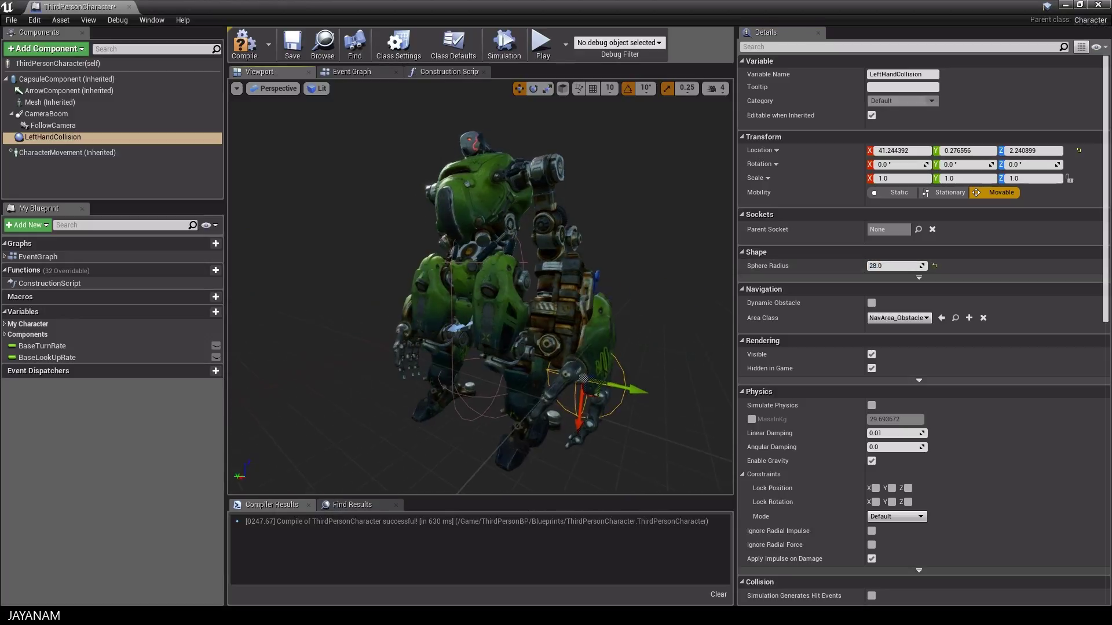
pyautogui.moveTo(894, 264); pyautogui.dragTo(888, 264)
pyautogui.click(244, 46)
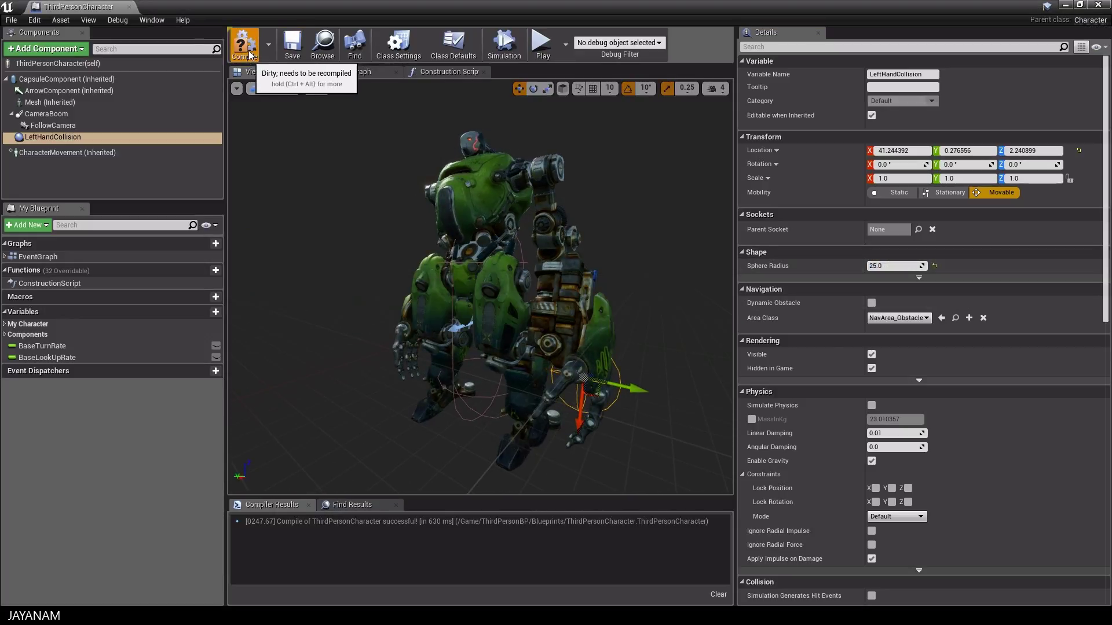
# Step: Switch to the ThirdPersonExampleMap level and examine the collision sphere on the character's left hand from several angles
pyautogui.click(129, 7)
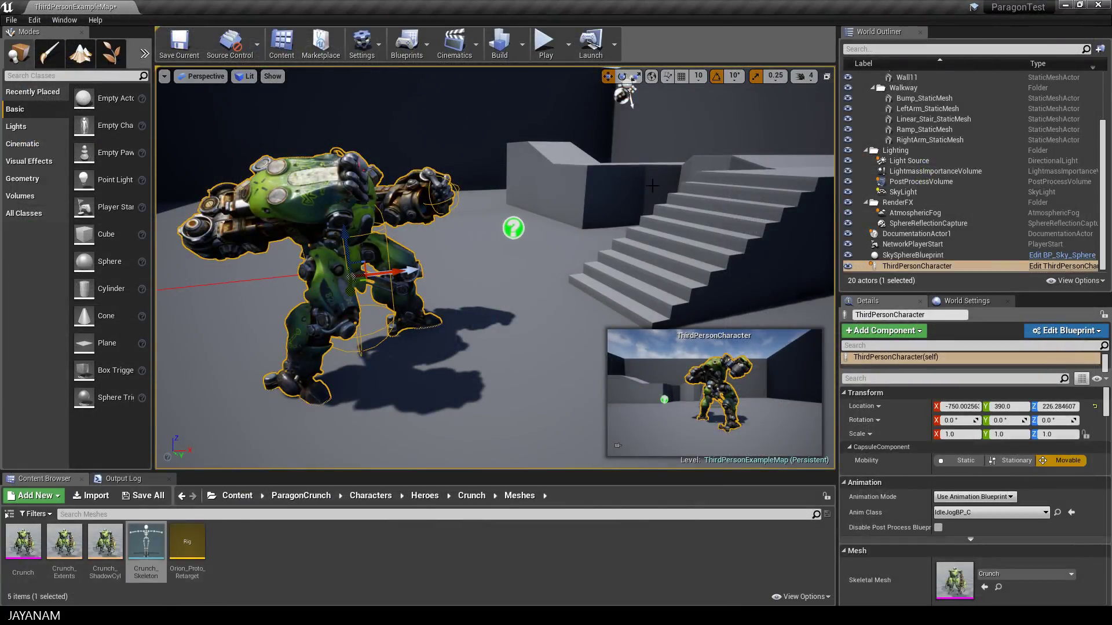
pyautogui.keyDown('alt'); pyautogui.moveTo(494, 196); pyautogui.dragTo(400, 258); pyautogui.keyUp('alt')
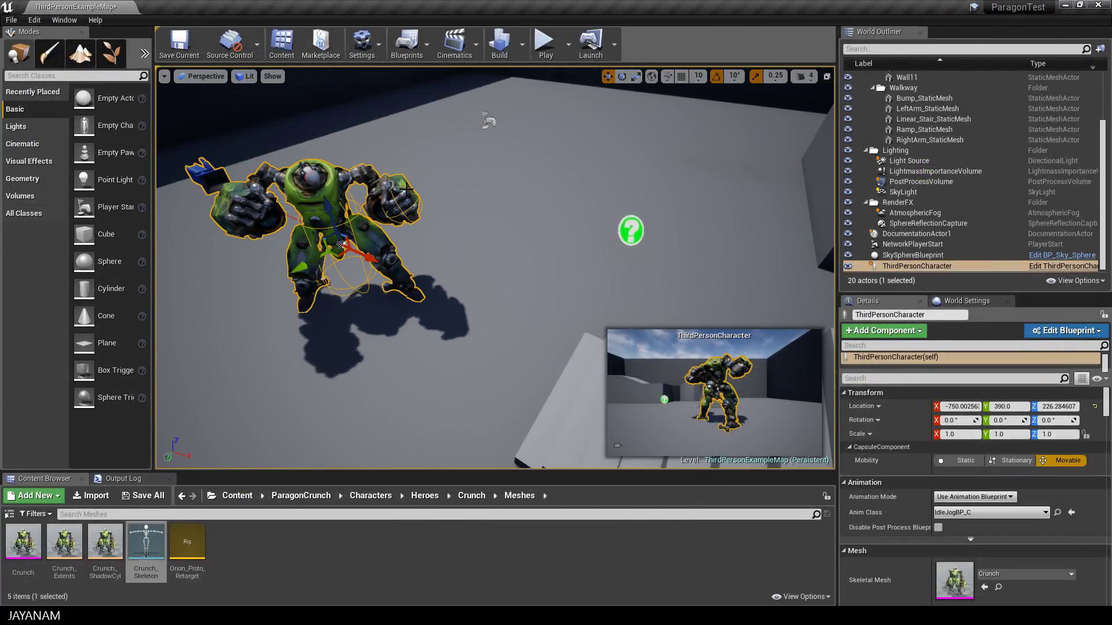
pyautogui.scroll(3, 407, 188)
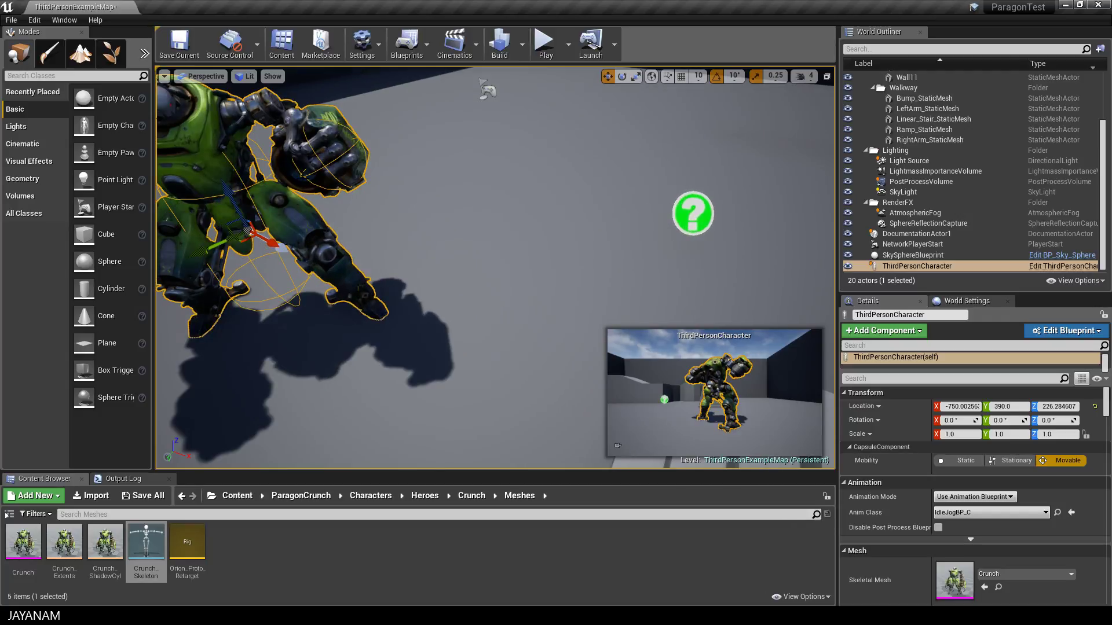
pyautogui.scroll(-4, 504, 168)
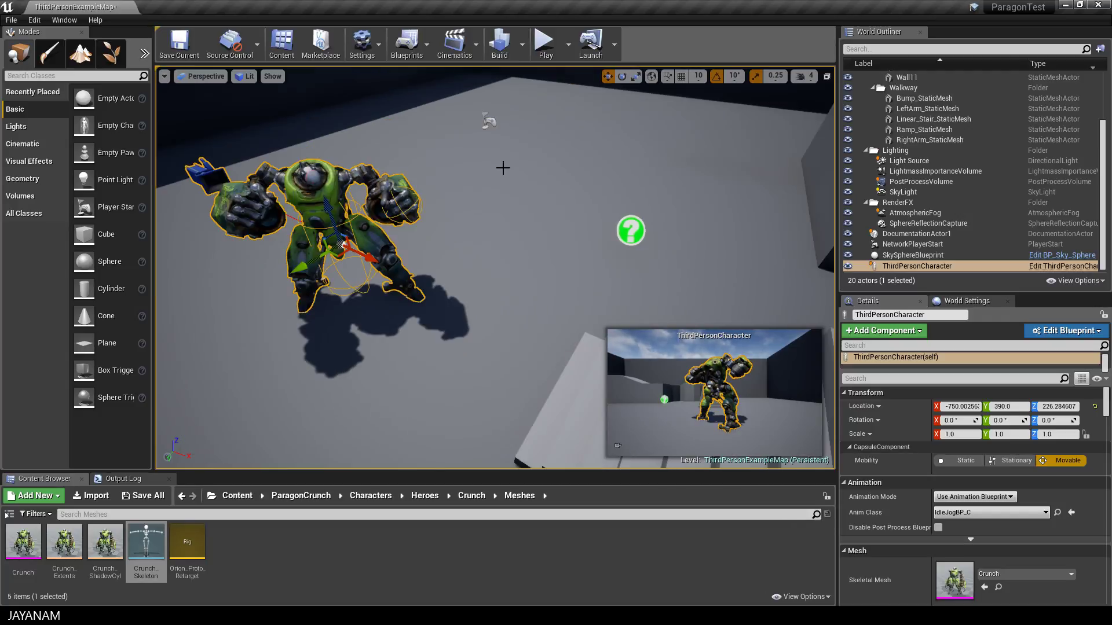
pyautogui.keyDown('alt'); pyautogui.moveTo(536, 186); pyautogui.dragTo(516, 193); pyautogui.keyUp('alt')
pyautogui.scroll(3, 414, 164)
pyautogui.scroll(-3, 415, 161)
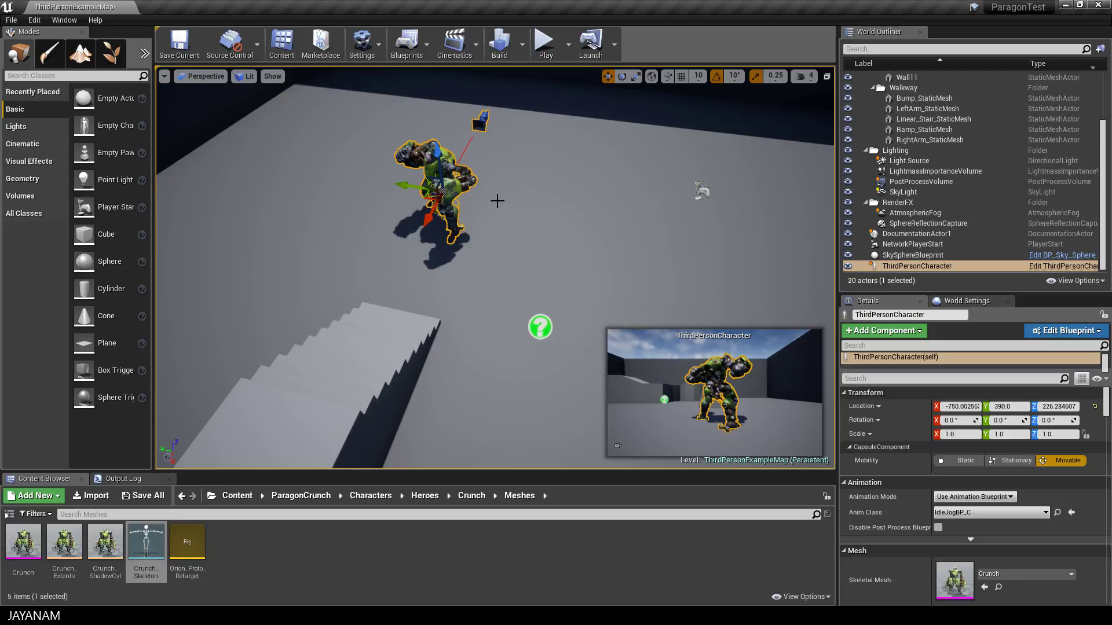
# Step: Place a basic Sphere on the open floor near the character and enable Simulate Physics on it
pyautogui.moveTo(96, 261); pyautogui.dragTo(249, 215)
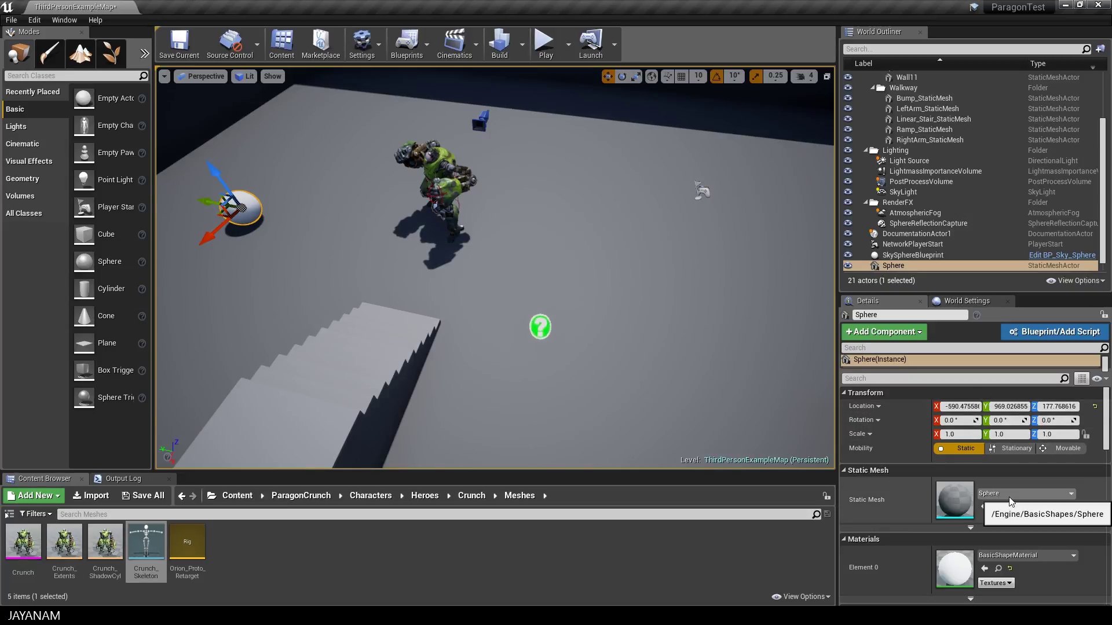
pyautogui.scroll(-4, 1008, 497)
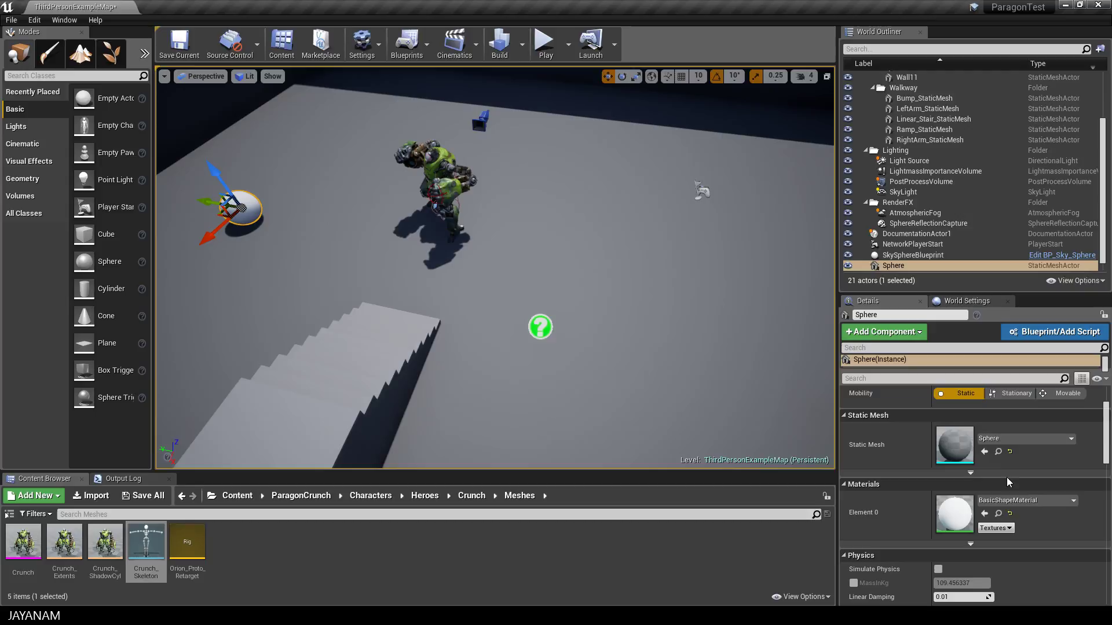
pyautogui.click(938, 514)
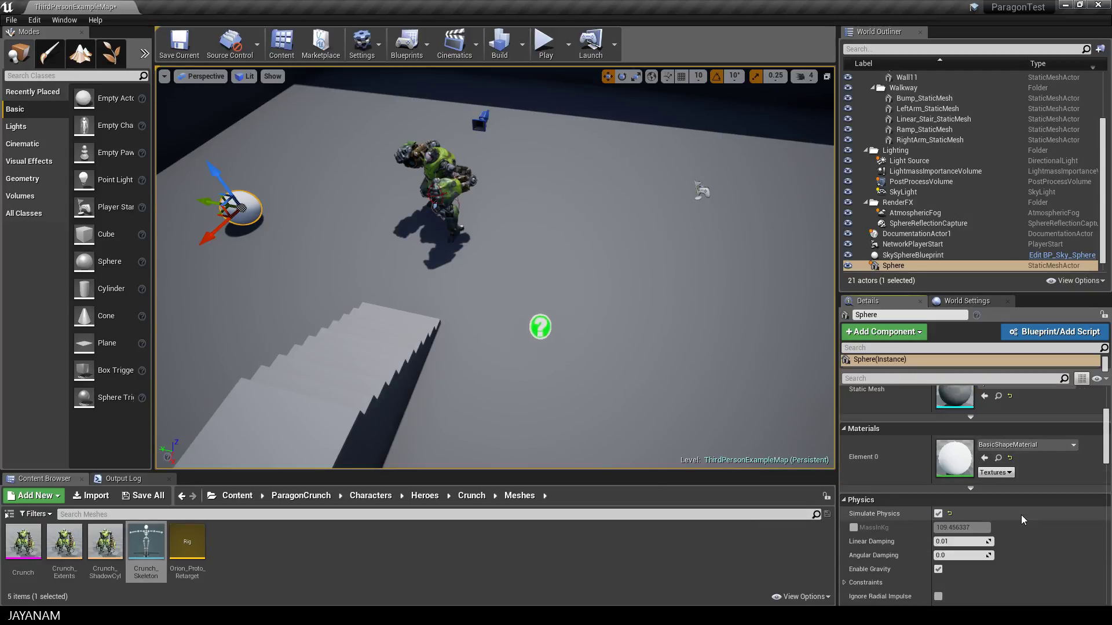
pyautogui.scroll(-1, 1021, 519)
pyautogui.scroll(-2, 1021, 516)
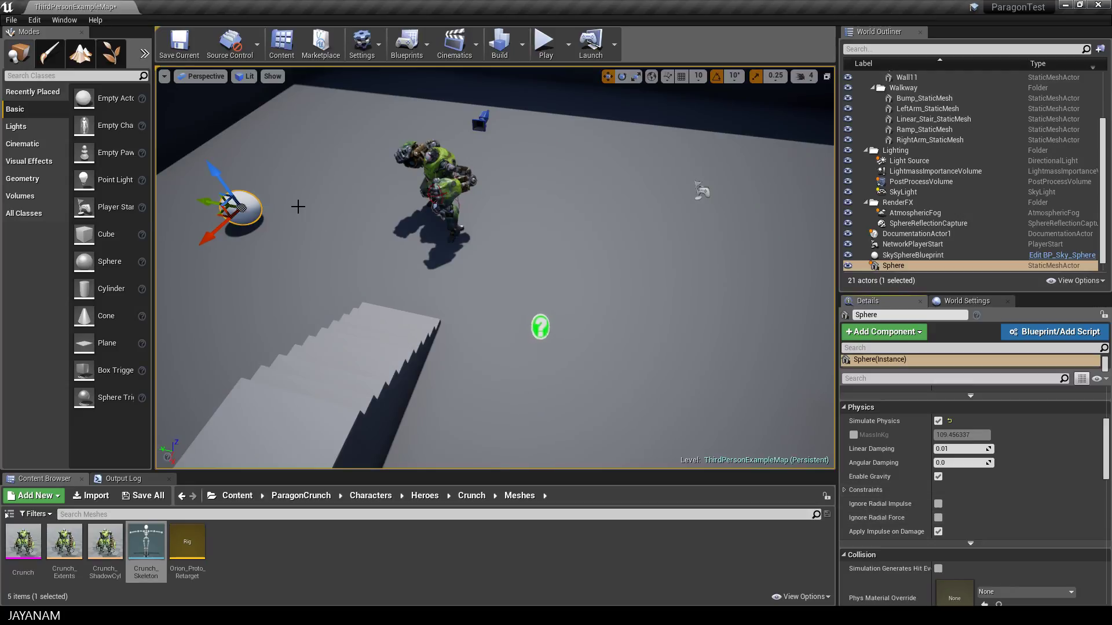
# Step: Scale the placed Sphere up uniformly to roughly the character's size and raise it slightly above the floor
pyautogui.press('space')
pyautogui.press('space')
pyautogui.moveTo(243, 210)
pyautogui.mouseDown()
pyautogui.moveTo(223, 230)
pyautogui.moveTo(248, 202)
pyautogui.mouseUp()
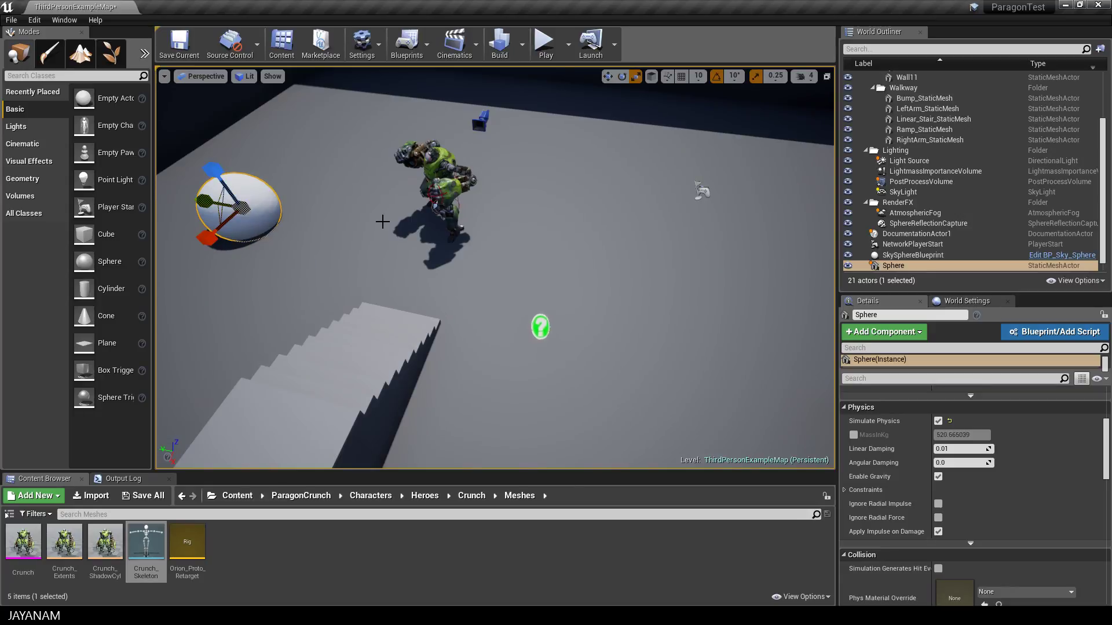
pyautogui.press('w')
pyautogui.moveTo(213, 164); pyautogui.dragTo(211, 162)
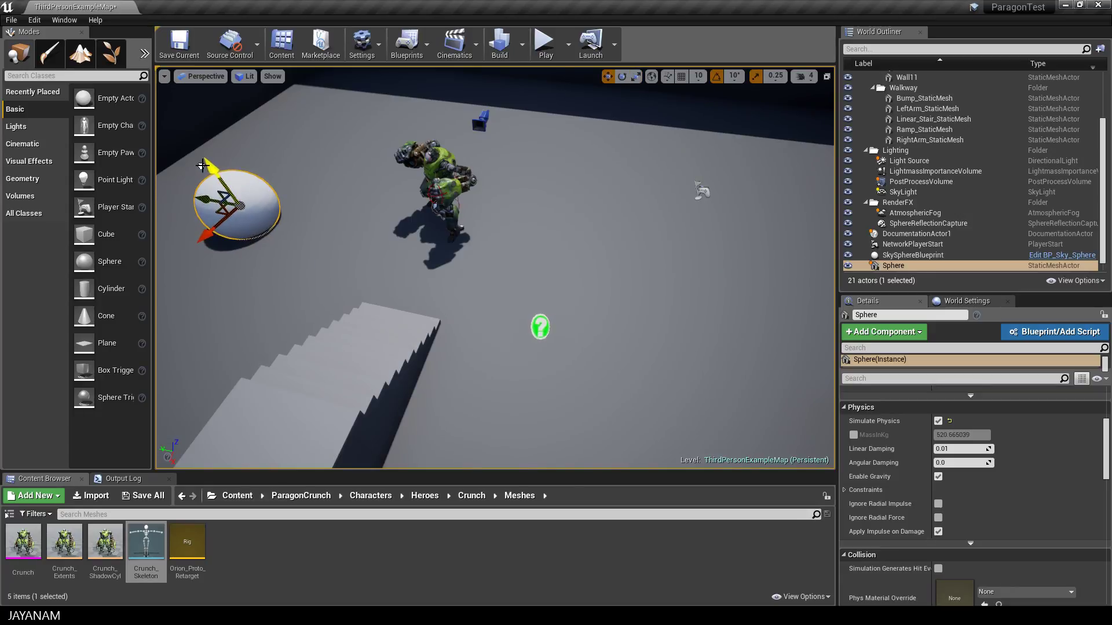
# Step: Play the level and run the character up to the physics sphere repeatedly to test hitting it with the left hand
pyautogui.click(547, 45)
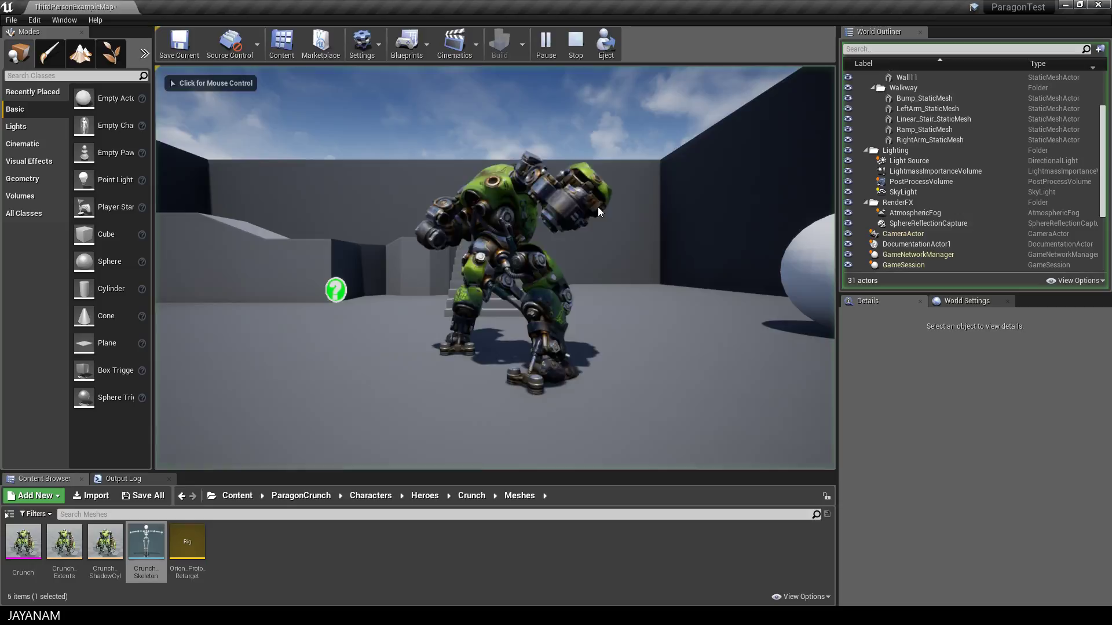
pyautogui.press('w')
pyautogui.press('d')
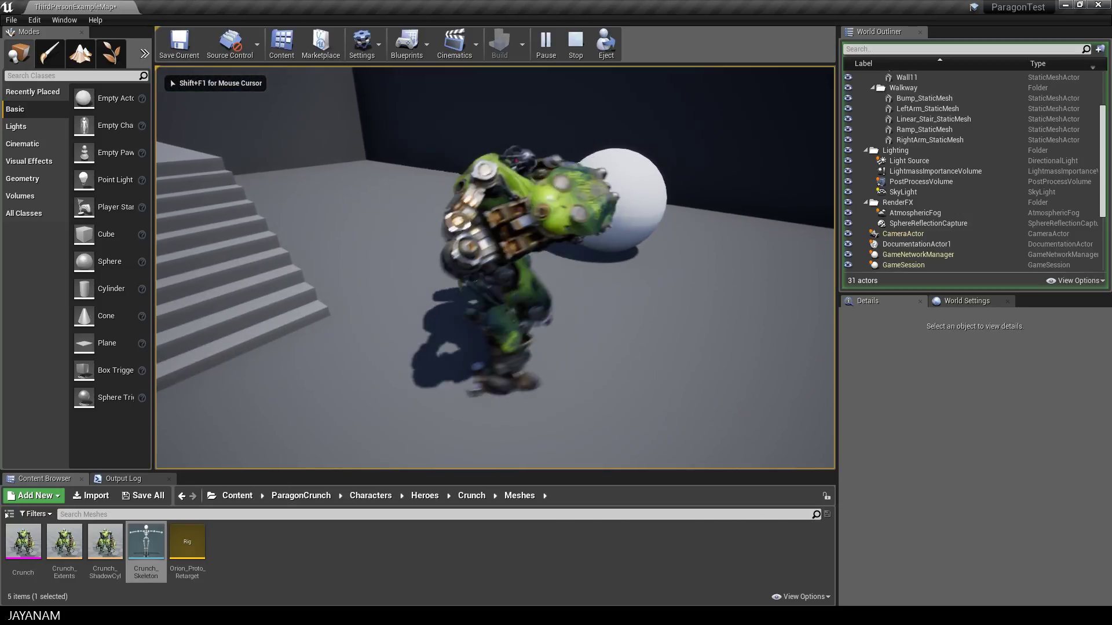
pyautogui.press('a')
pyautogui.press('w')
pyautogui.press('w')
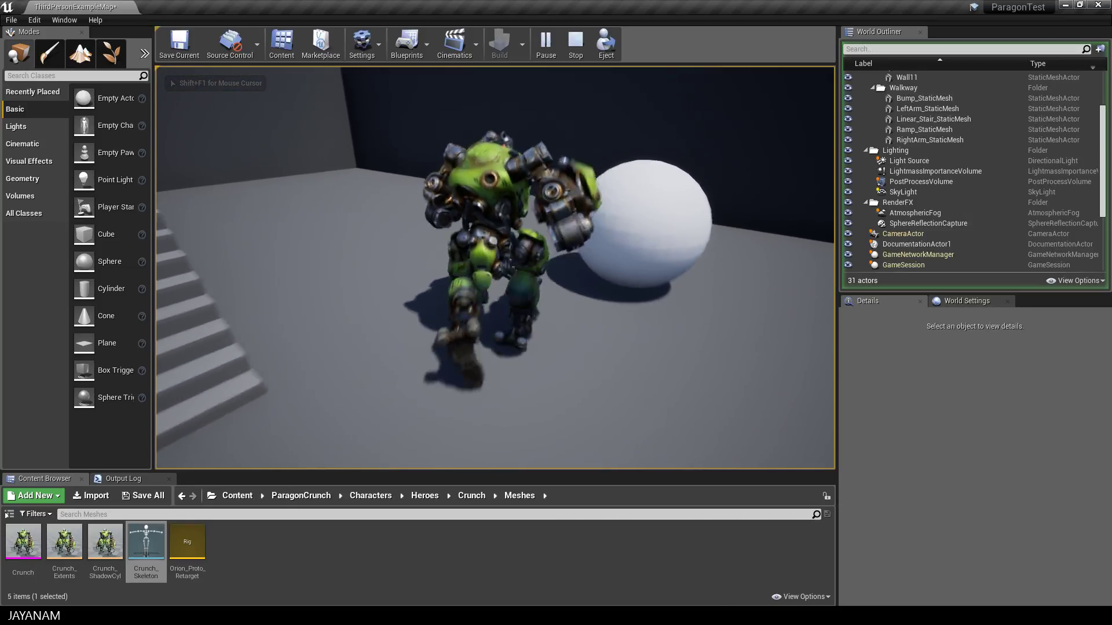
pyautogui.press('s')
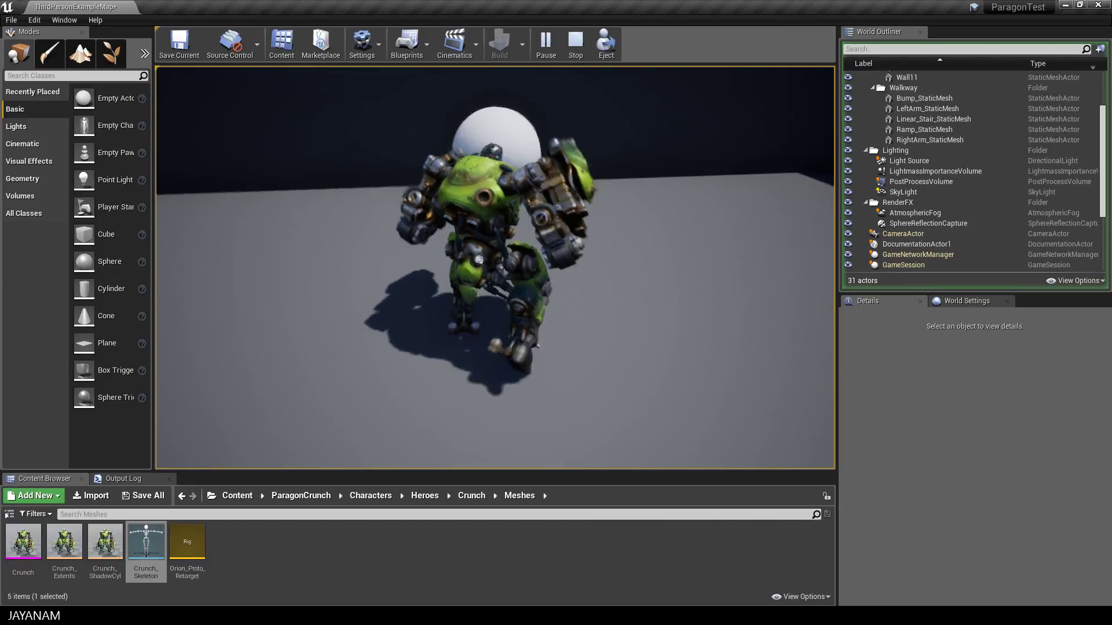
pyautogui.press('a')
pyautogui.press('w')
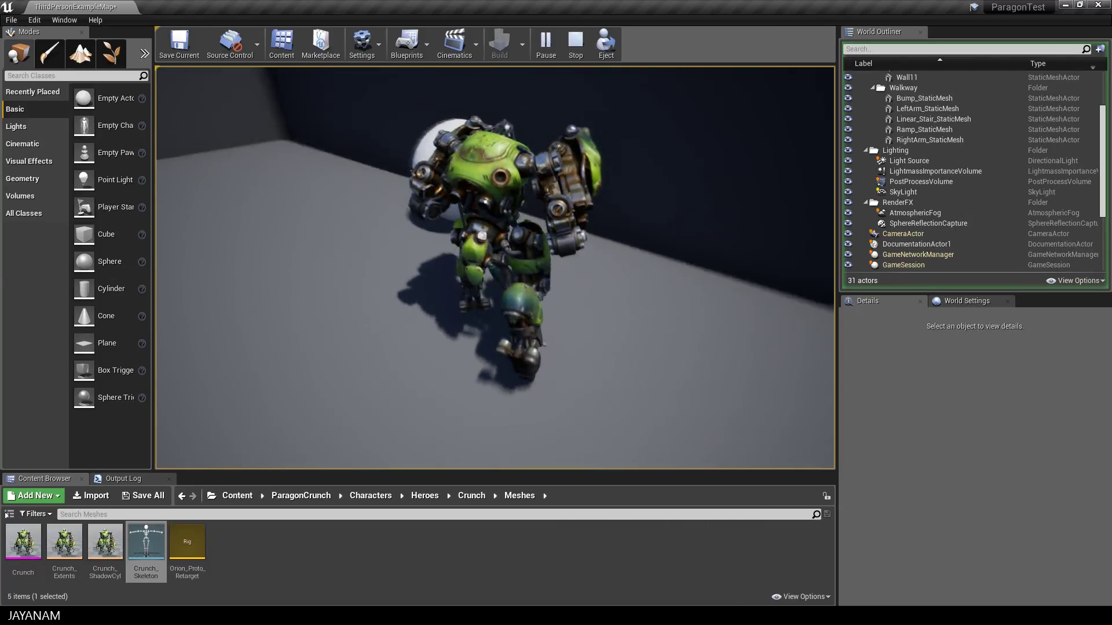
pyautogui.press('w')
pyautogui.press('s')
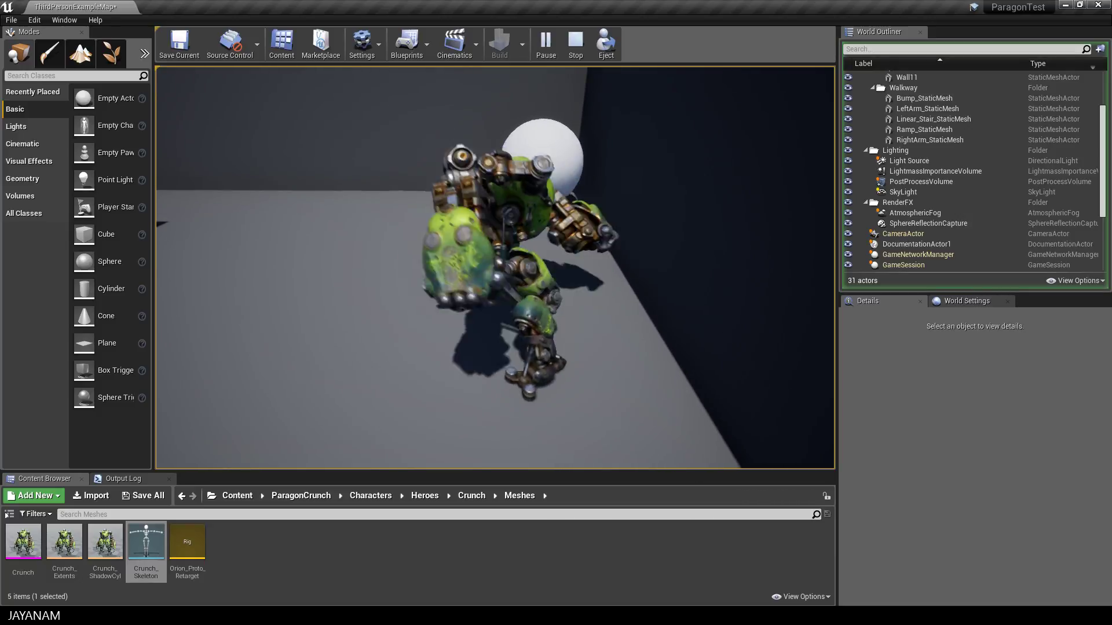
pyautogui.press('w')
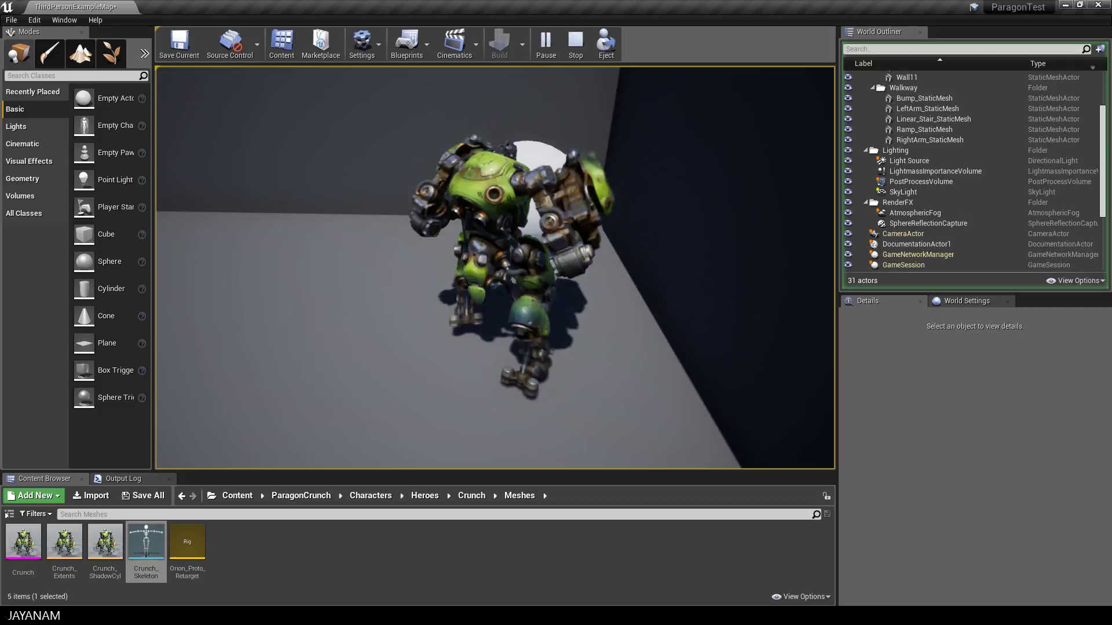
pyautogui.press('s')
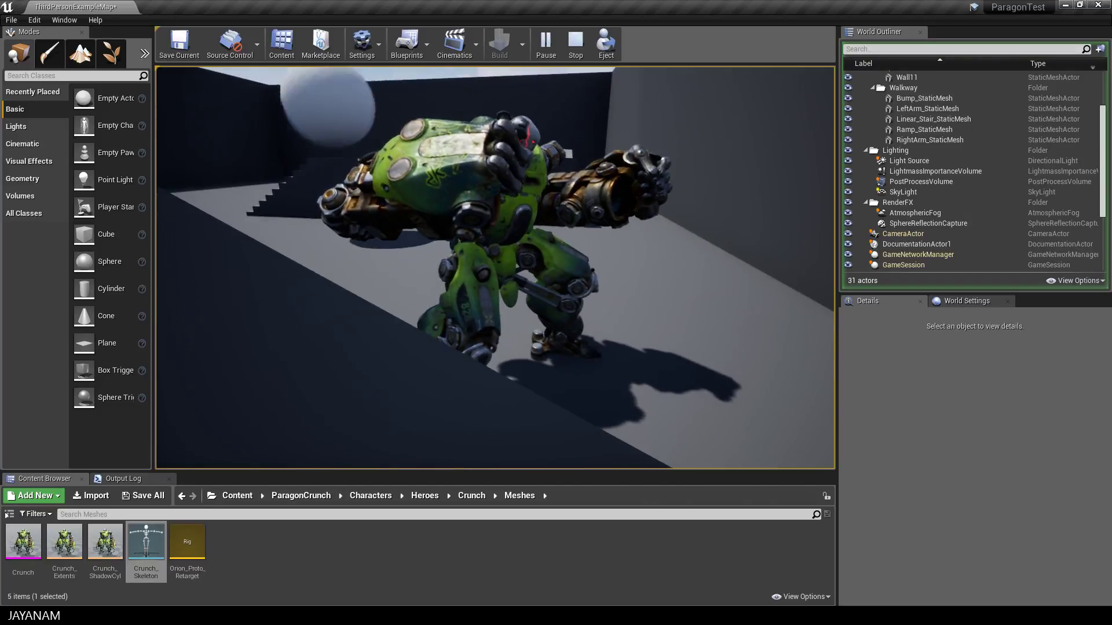
pyautogui.press('w')
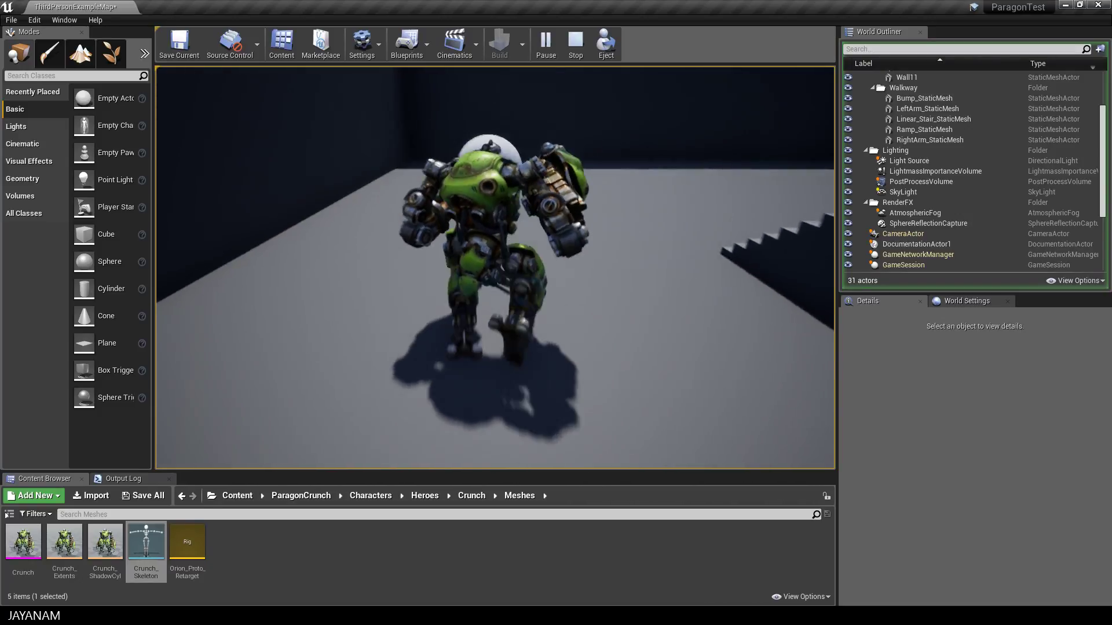
pyautogui.press('space')
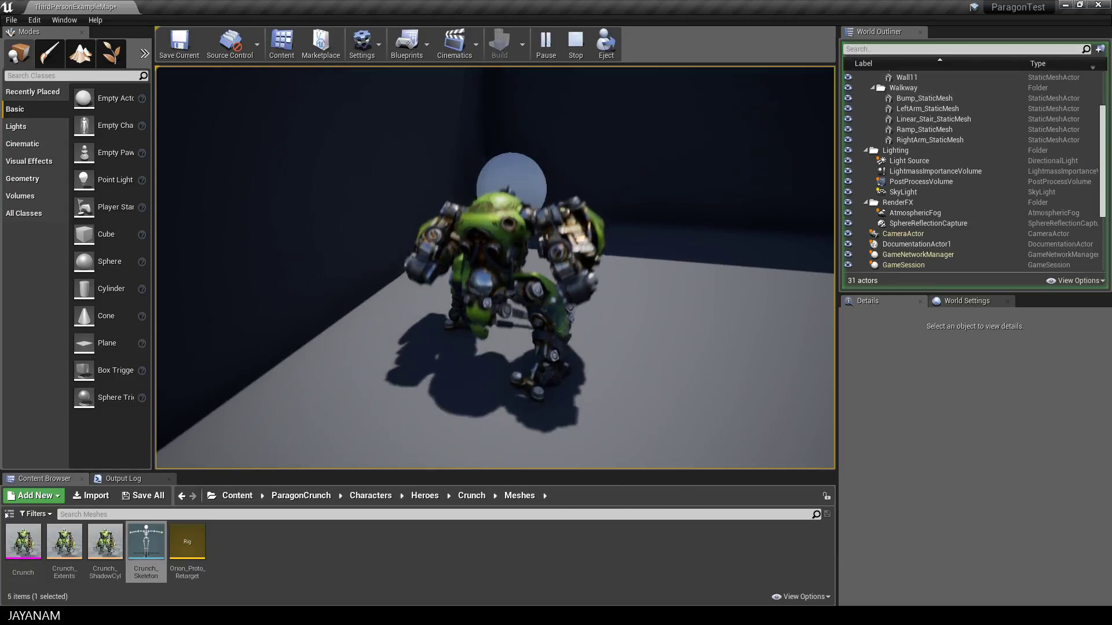
pyautogui.press('space')
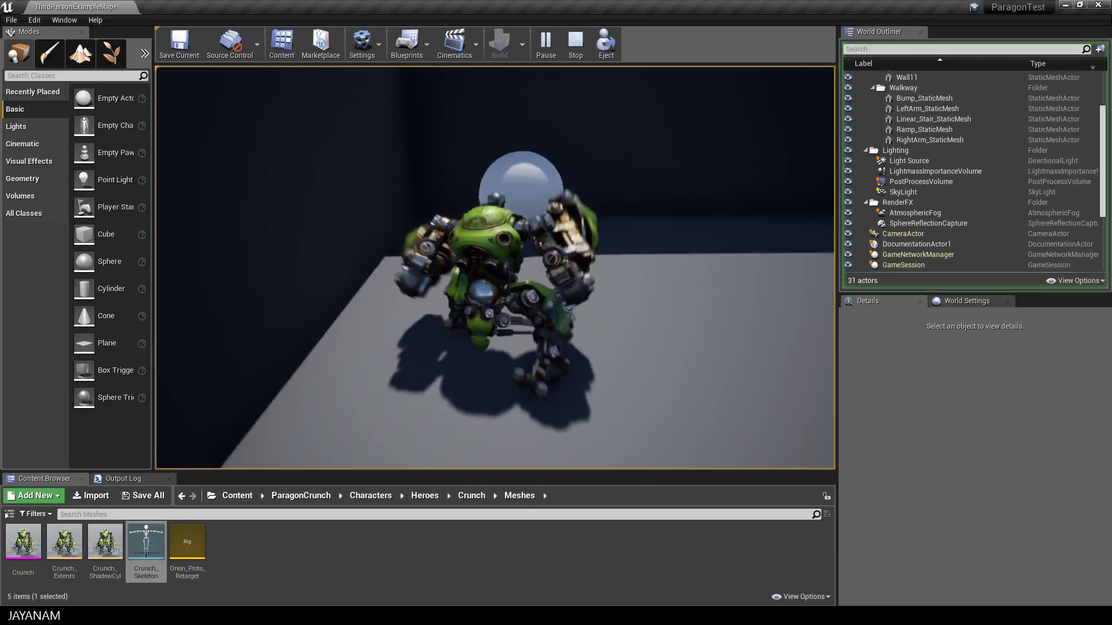
pyautogui.press('s')
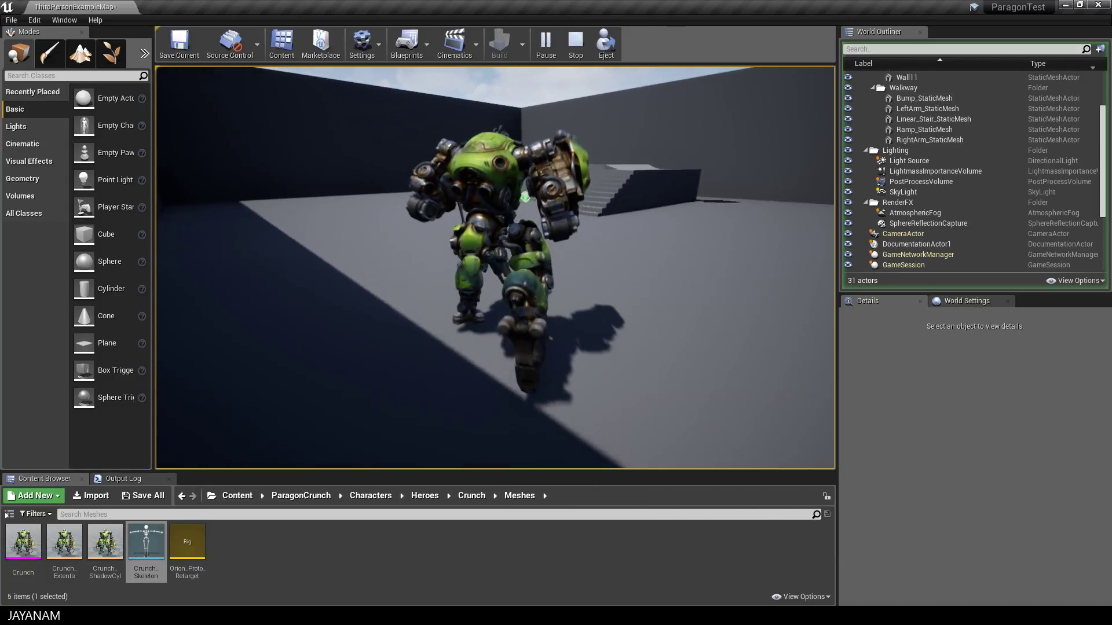